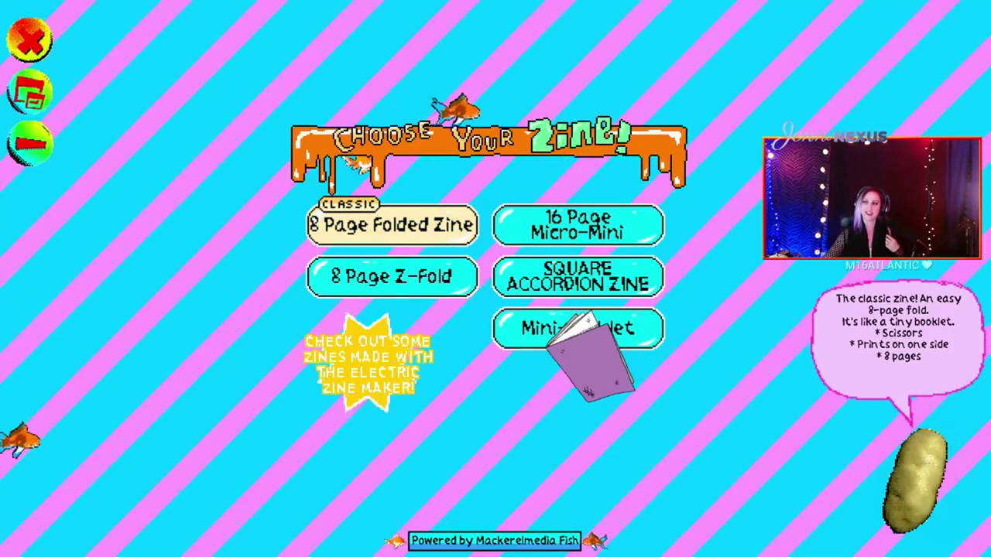
Start a new classic 8 Page Folded Zine and open its Page 1 for editing.
click(408, 230)
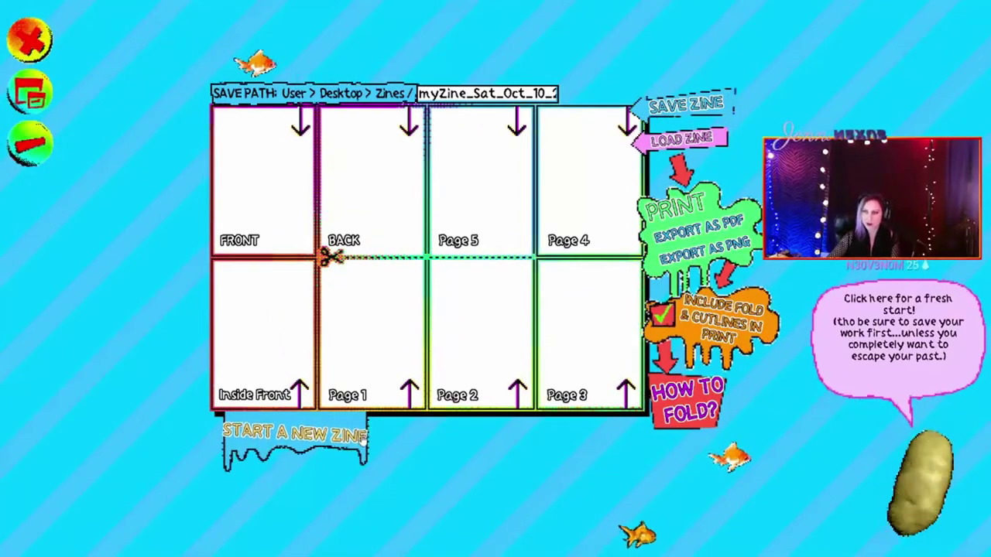
click(355, 435)
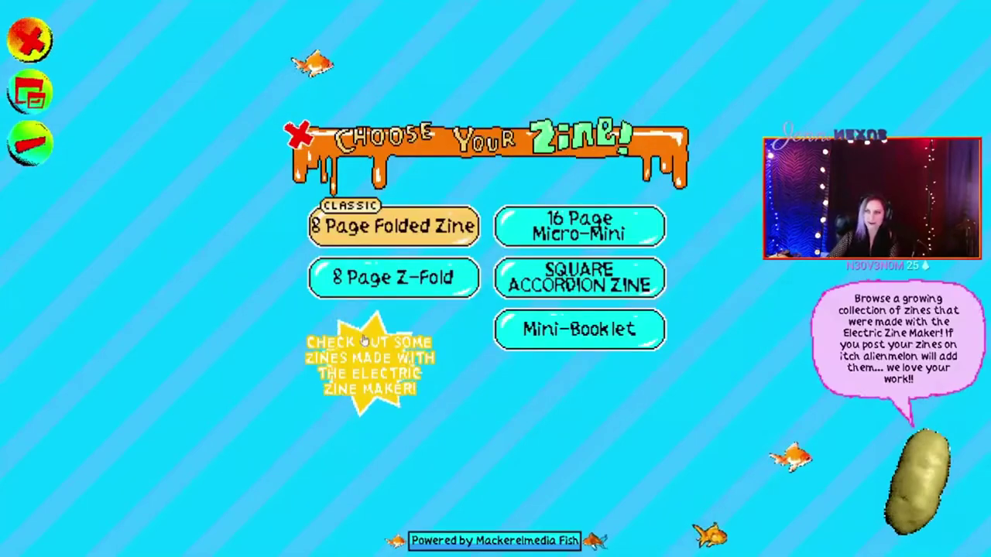
click(361, 237)
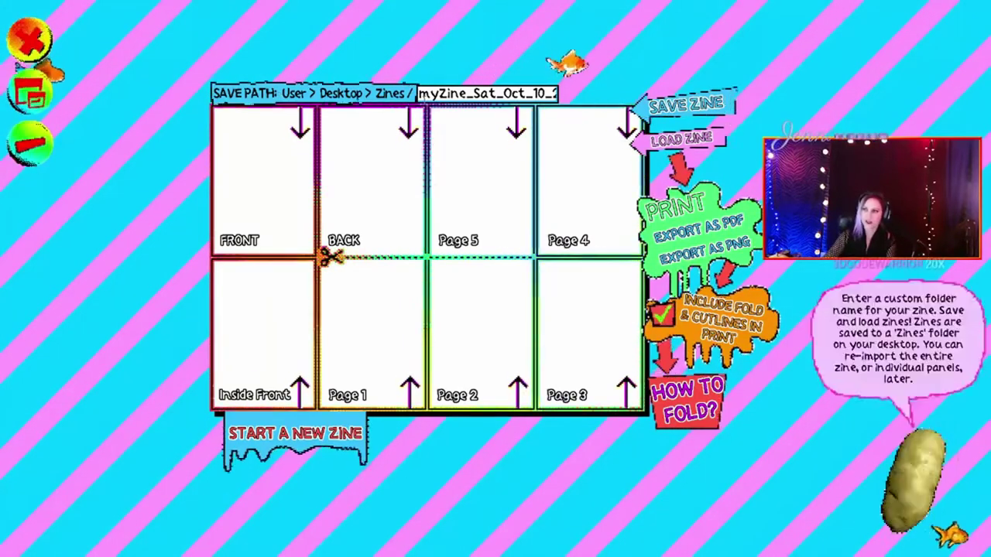
click(369, 279)
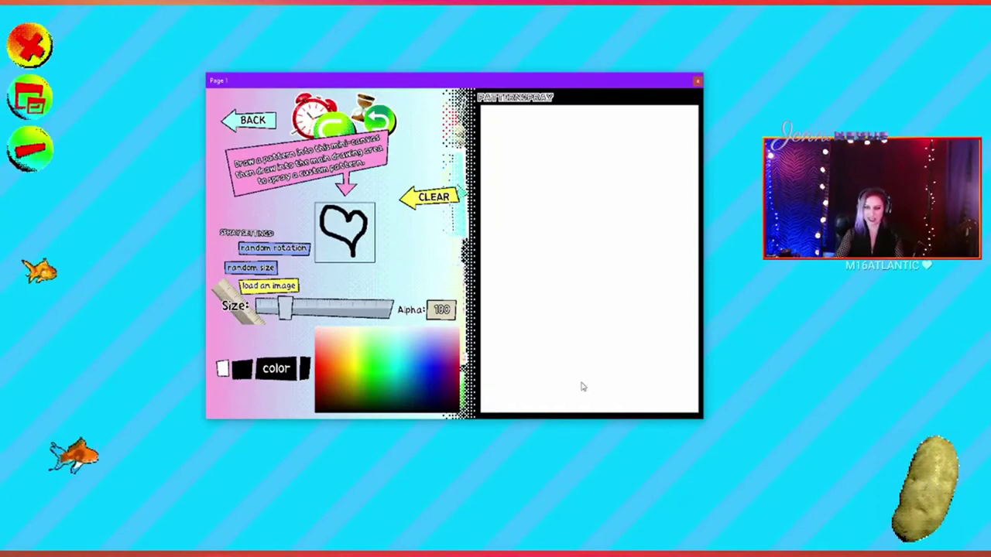
Color in the heart in the pattern spray mini-canvas with light orange.
drag(329, 218, 340, 223)
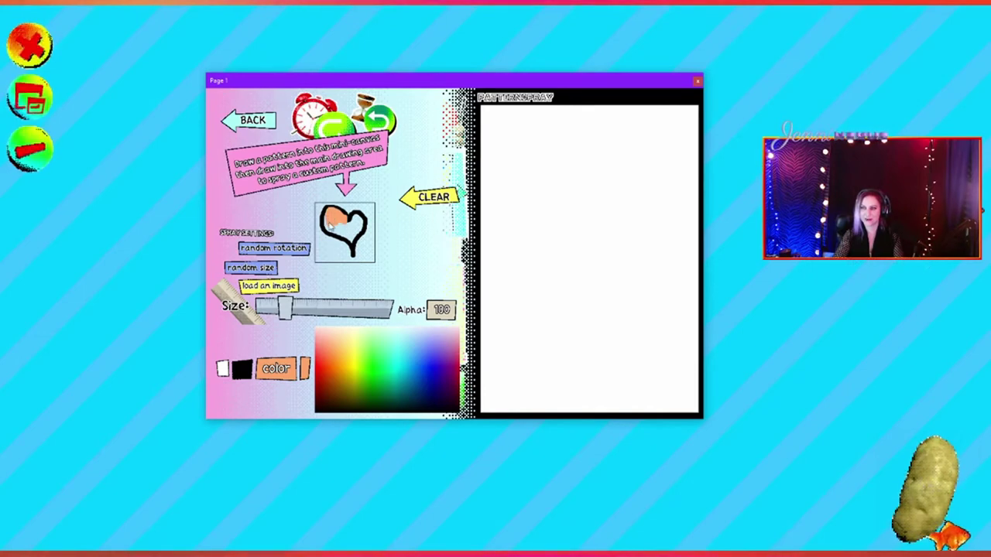
mouse_move(336, 227)
mouse_down()
mouse_move(353, 219)
mouse_move(358, 231)
mouse_move(352, 240)
mouse_move(335, 234)
mouse_up()
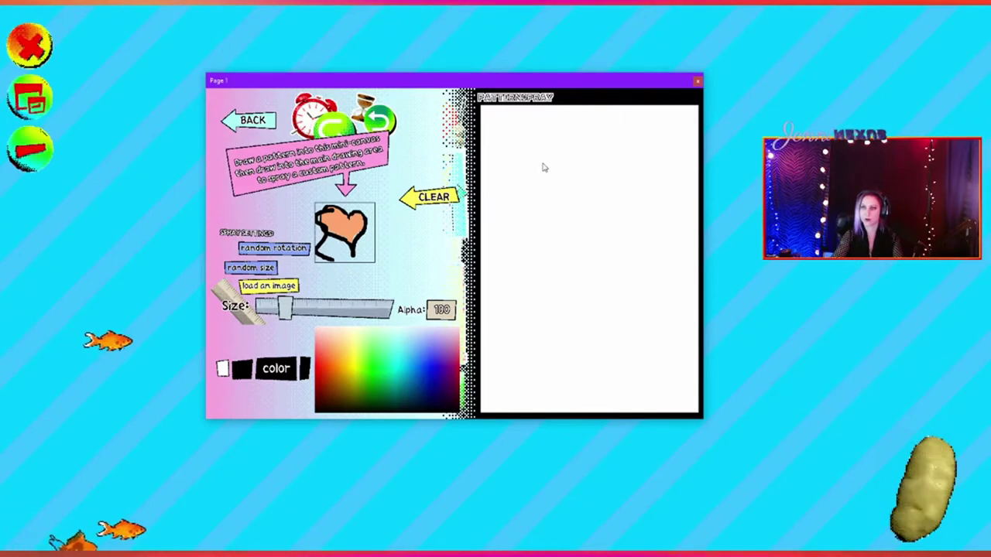
Spray the heart pattern across Page 1, undo that stroke, and place a few separate hearts near the top of the page.
mouse_move(542, 165)
mouse_down()
mouse_move(534, 214)
mouse_move(567, 326)
mouse_move(648, 359)
mouse_move(712, 354)
mouse_up()
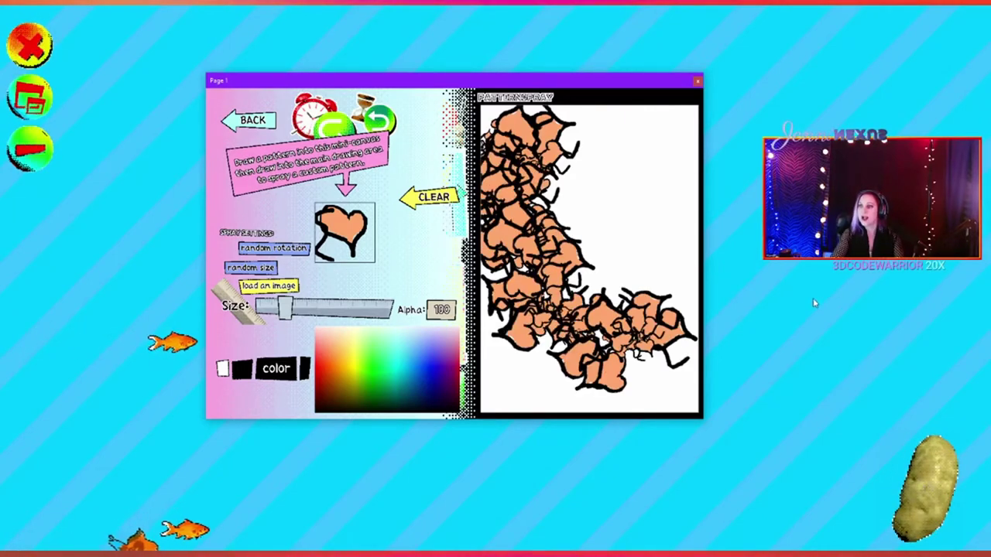
key(ctrl+z)
click(548, 155)
click(579, 209)
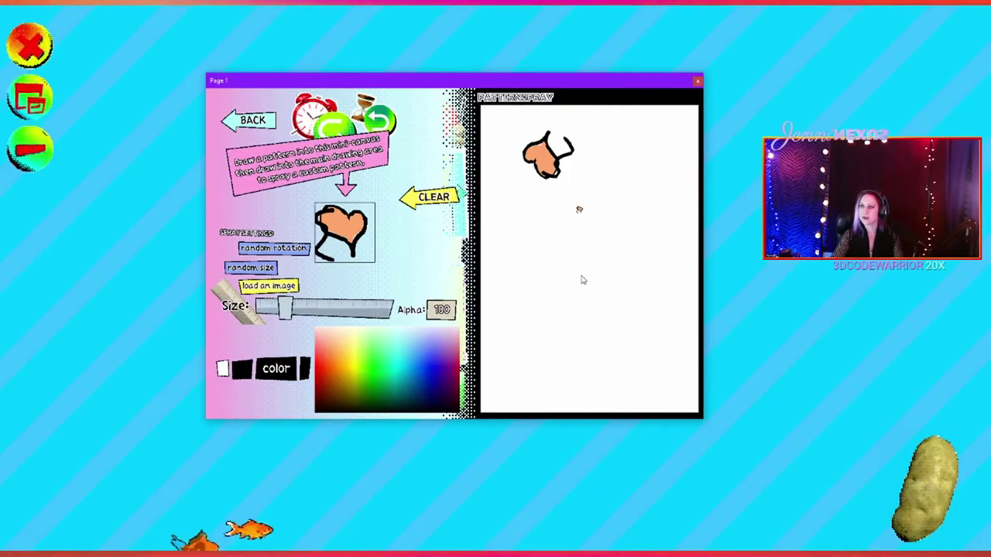
drag(618, 178, 620, 229)
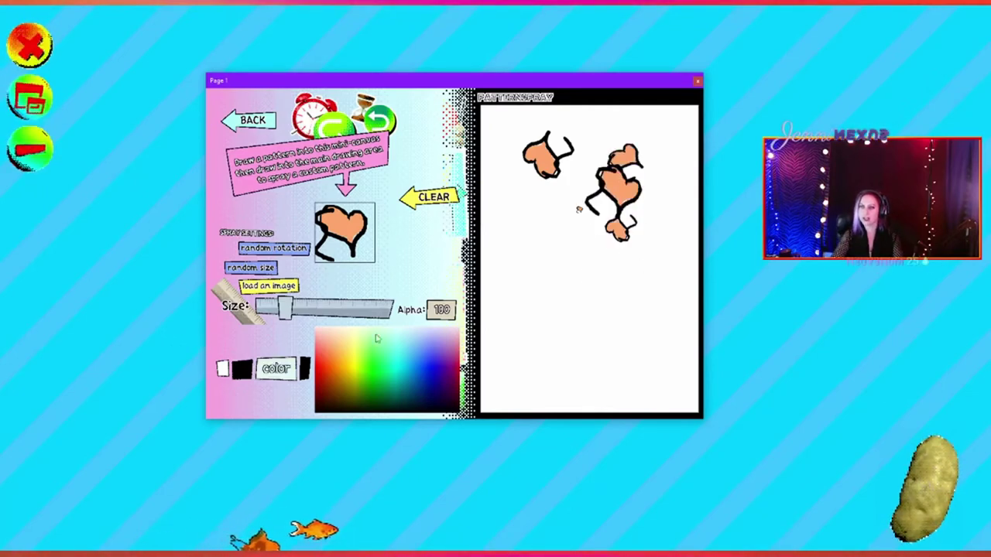
Turn off random size for the pattern spray and scatter single hearts of equal size across Page 1.
click(250, 267)
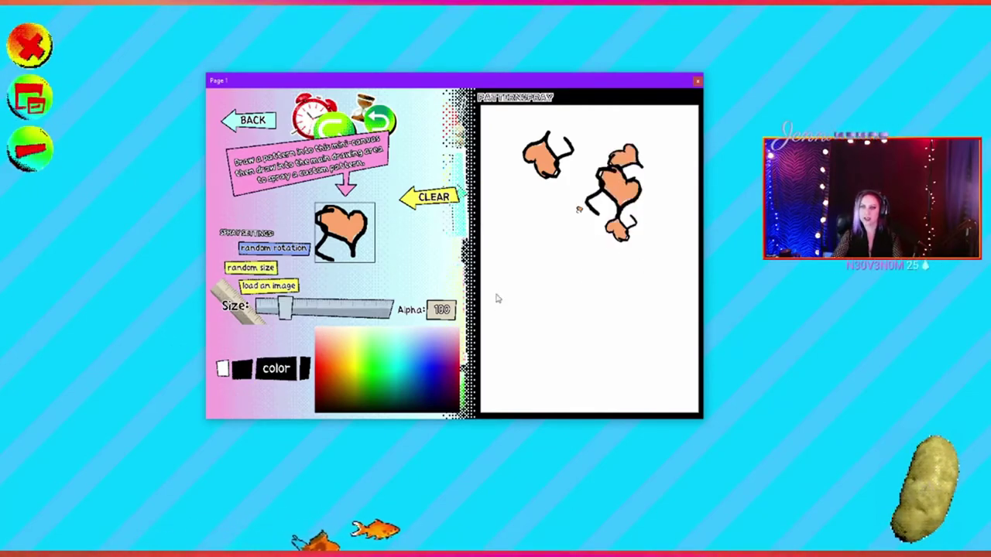
mouse_move(496, 295)
mouse_down()
mouse_move(534, 248)
mouse_move(635, 325)
mouse_move(777, 388)
mouse_up()
key(ctrl+z)
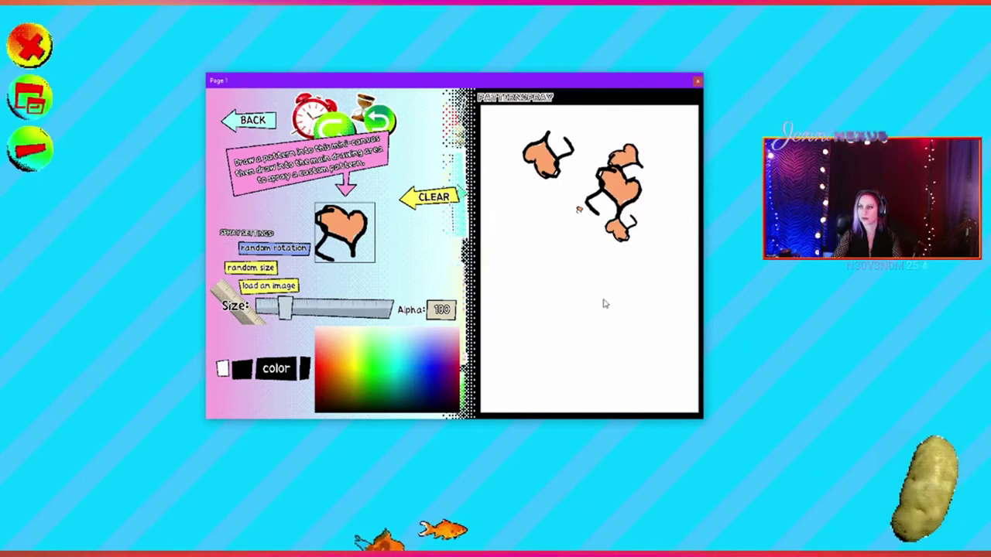
click(539, 209)
click(567, 285)
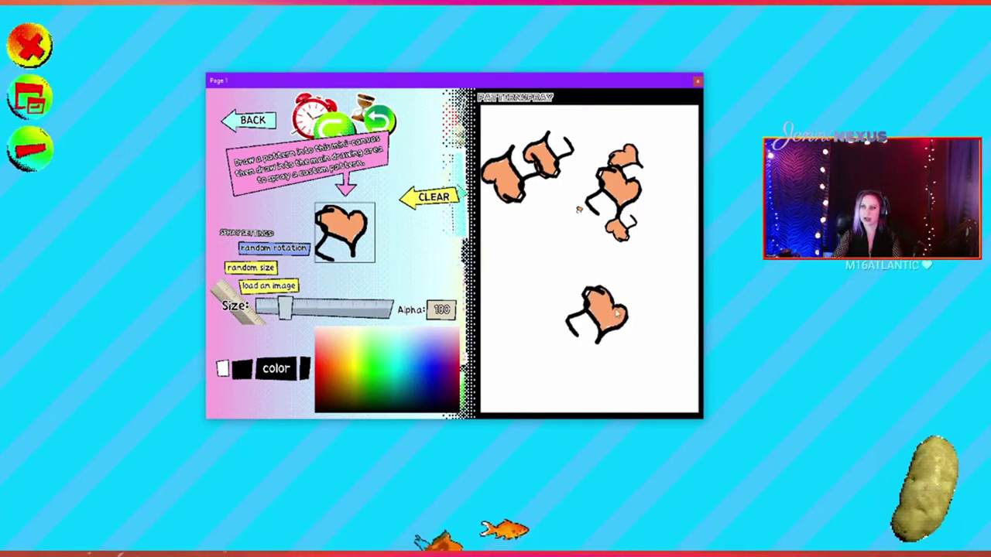
click(618, 360)
click(547, 262)
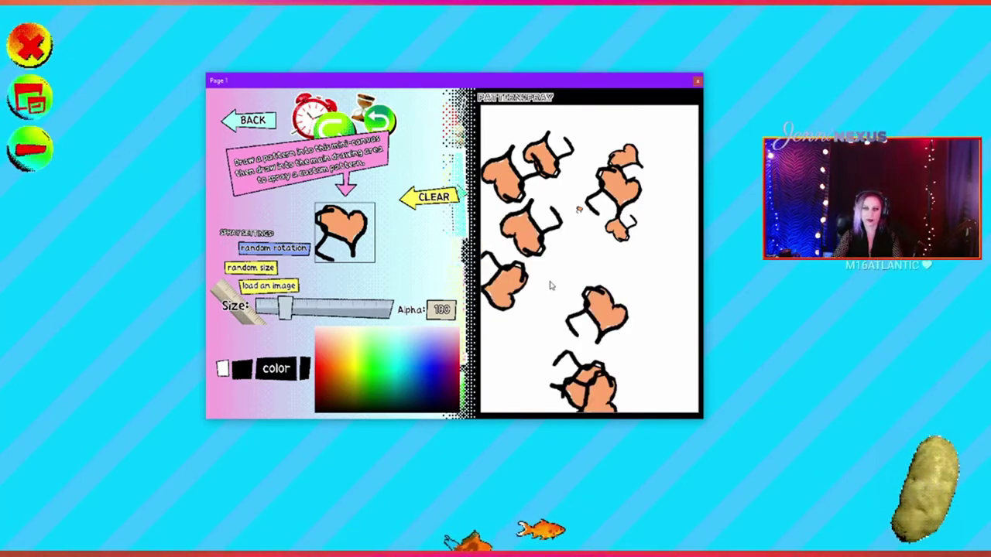
click(505, 364)
click(614, 268)
click(665, 242)
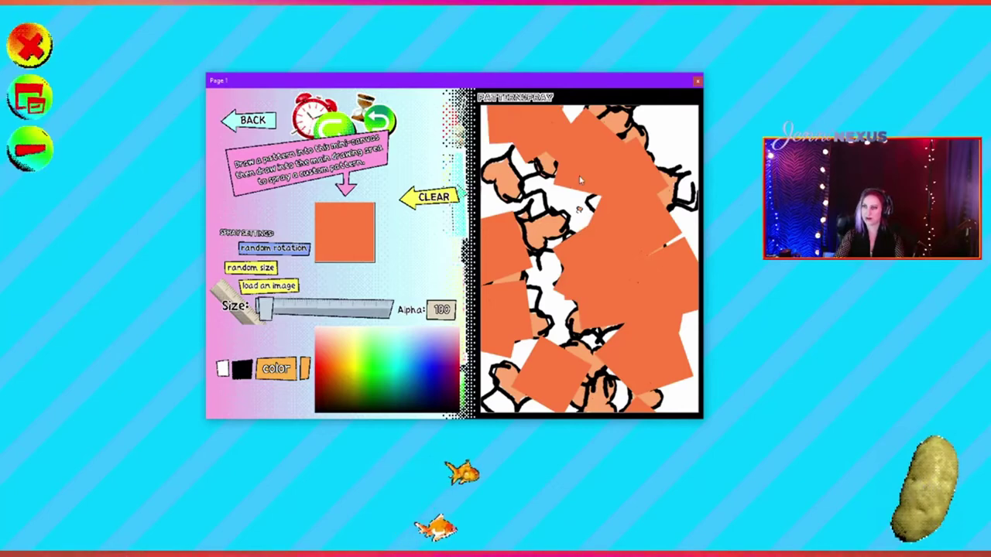
Spray the solid orange pattern over Page 1, add pale pink hearts and circles to the pattern, and leave the pattern spray.
drag(562, 197, 616, 264)
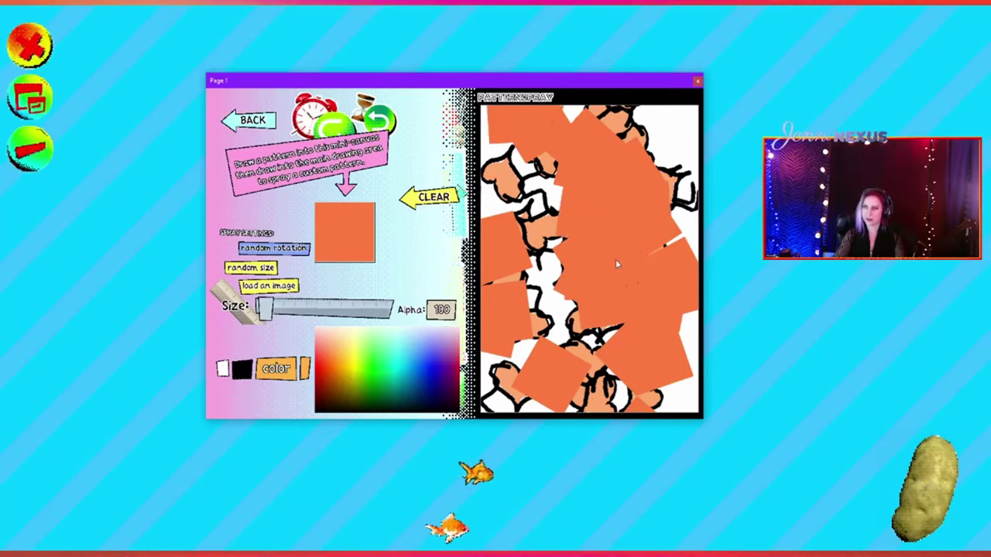
click(241, 370)
click(264, 371)
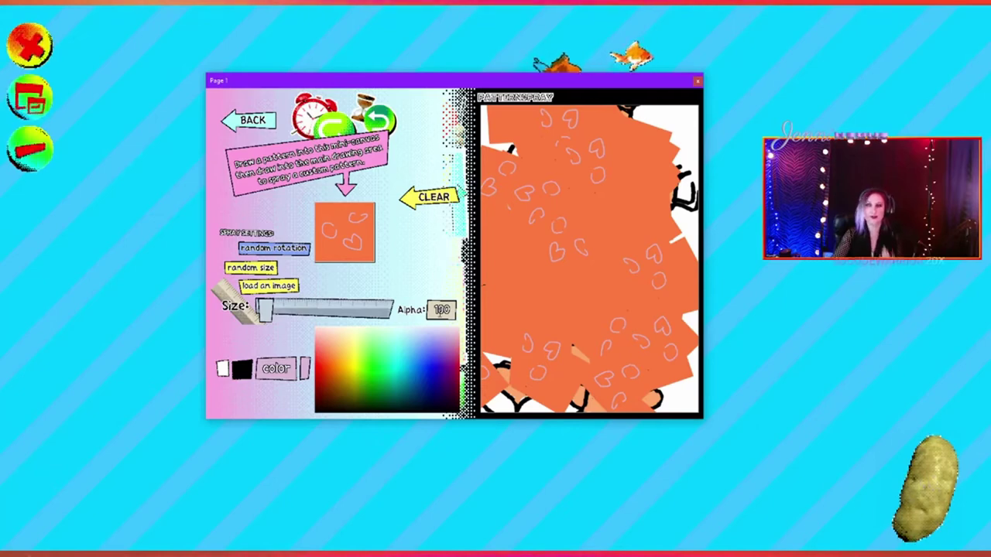
click(246, 124)
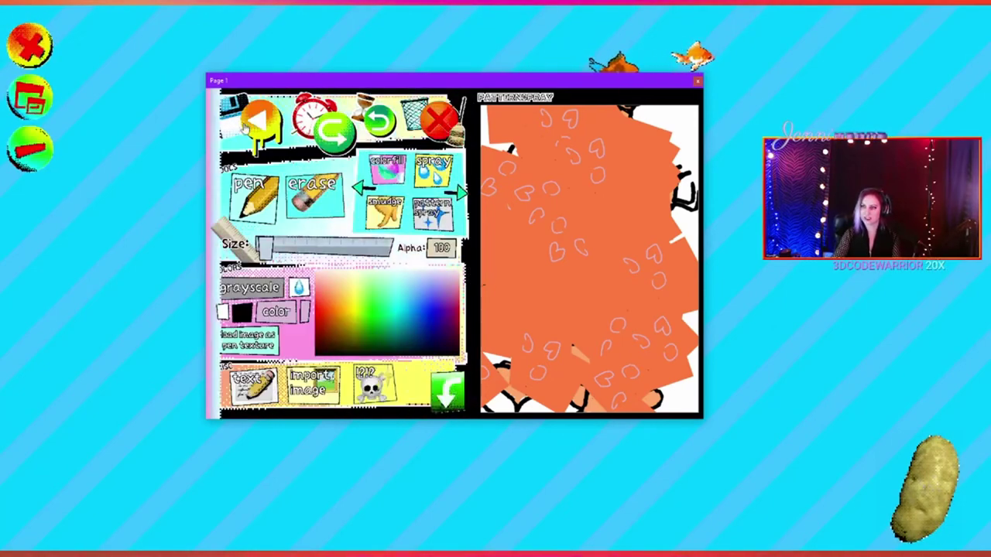
Write text on Page 1: the author's first name followed by "loves chat !", a blank line, and "Thanks for watching me make a zine".
click(267, 398)
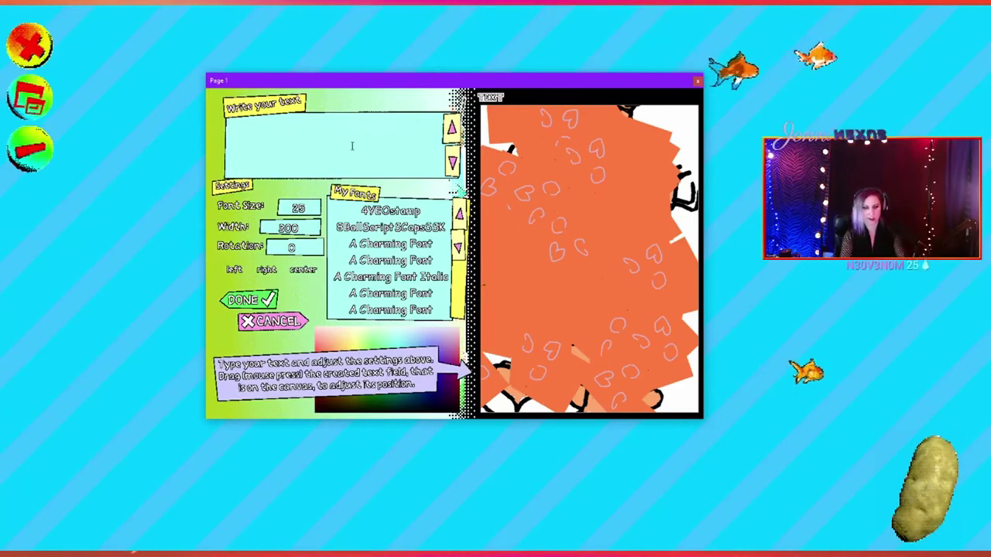
text(Jenni la)
text(ves chat)
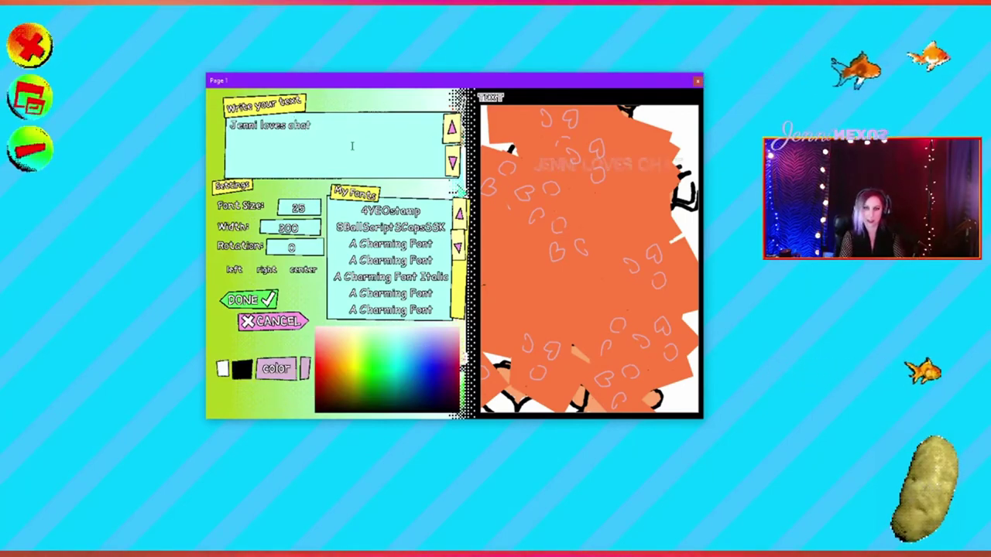
text( !)
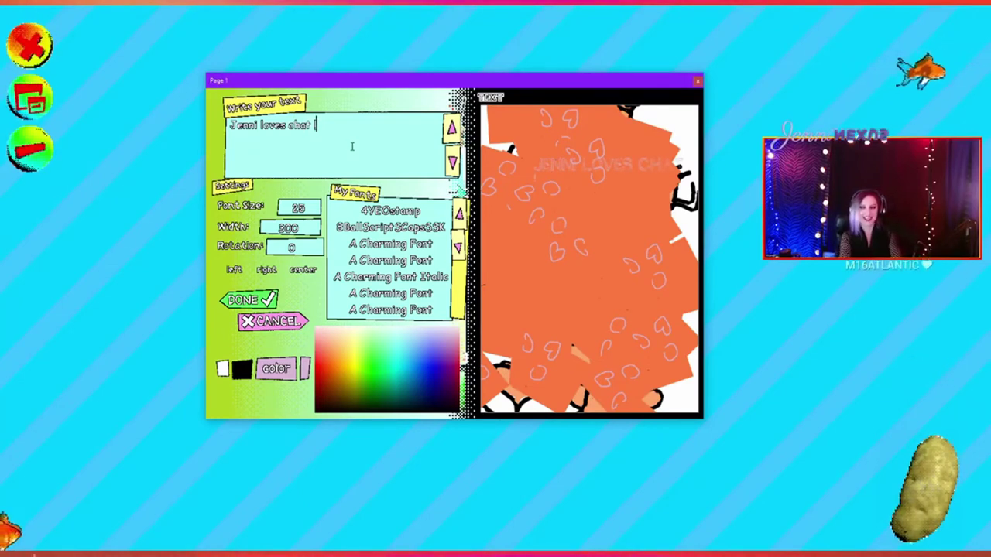
key(Return)
key(Return)
text(Thanks for)
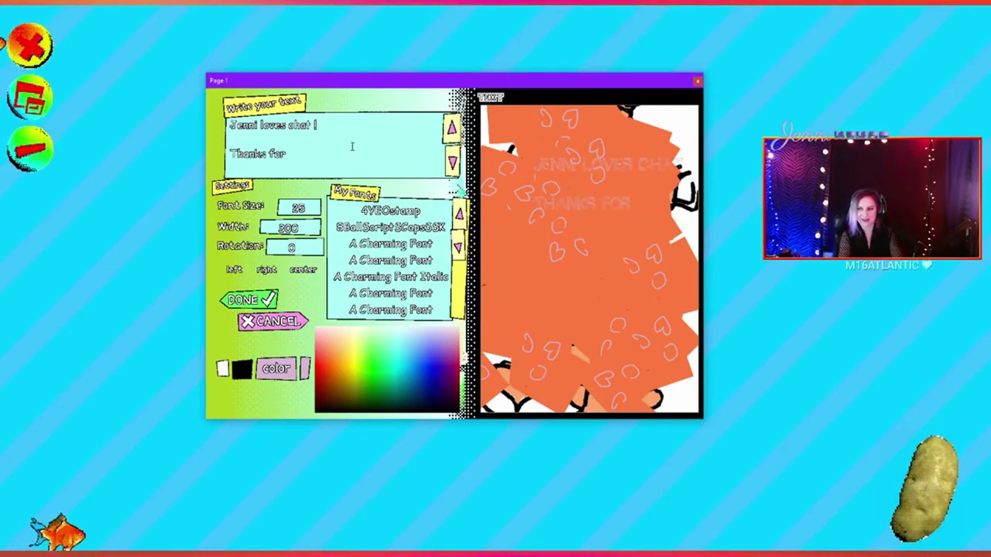
text( watching me make a zine)
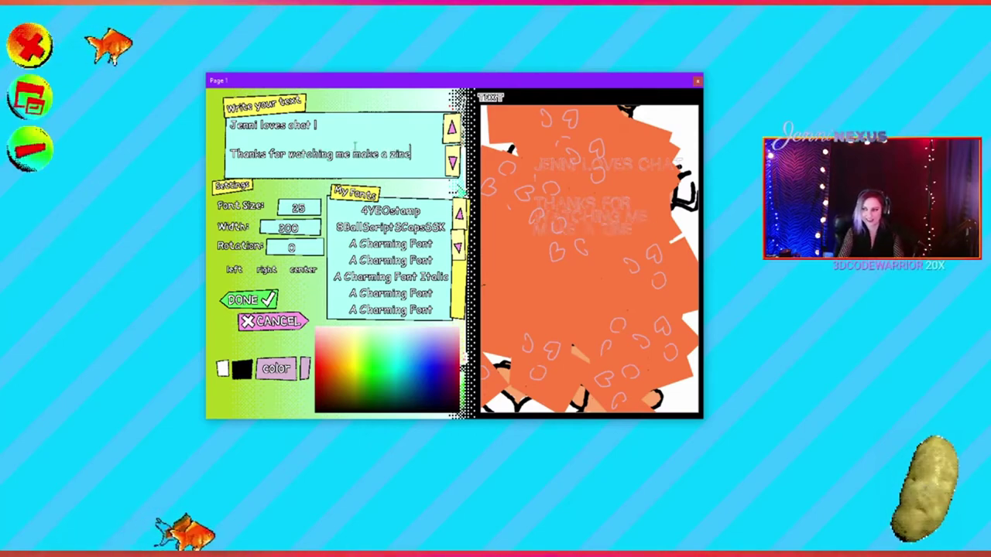
Set the Page 1 text in the last A Charming Font variant shown and give it a dark color.
click(381, 310)
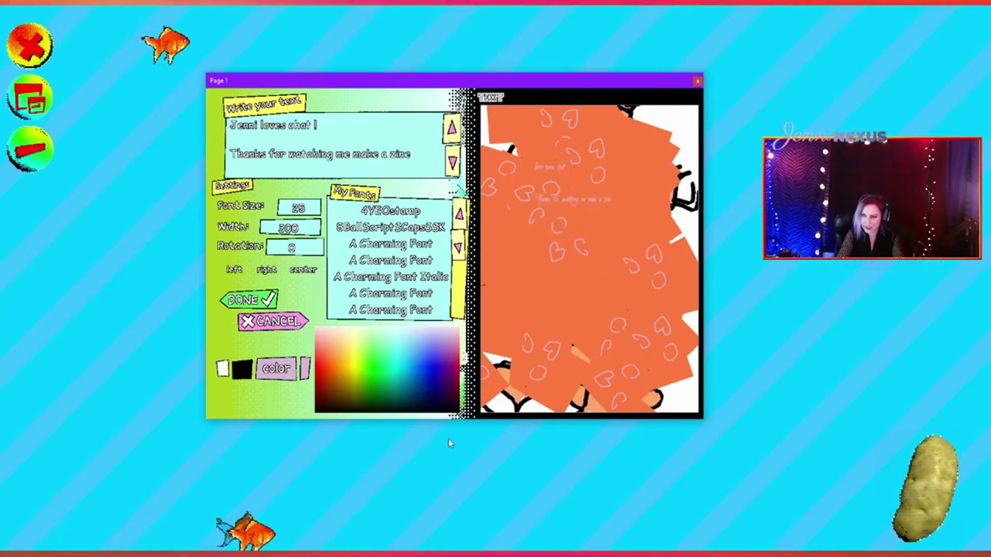
click(440, 394)
click(355, 395)
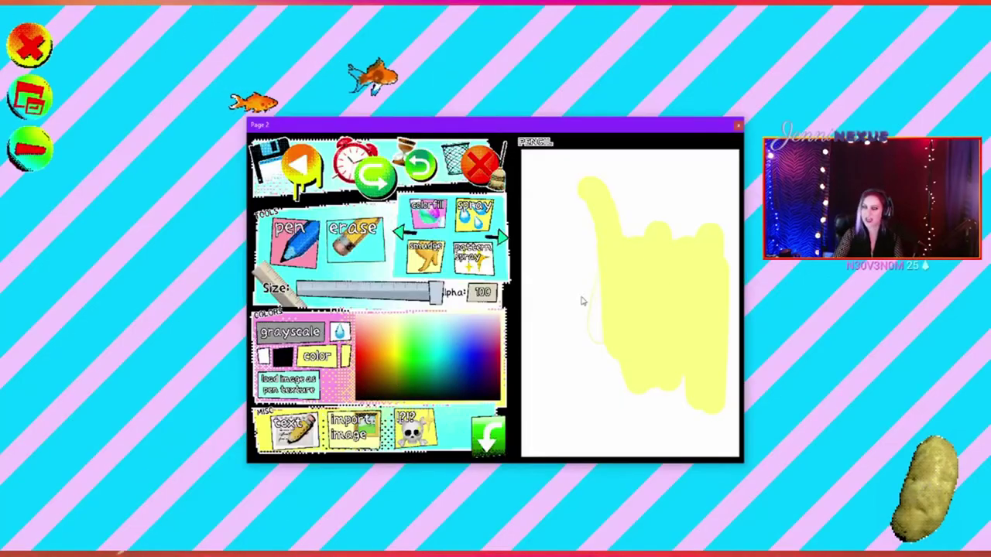
Paint the upper part of Page 2 light yellow and add a wide orange band across its middle with the thick pen.
mouse_move(581, 299)
mouse_down()
mouse_move(618, 245)
mouse_move(652, 232)
mouse_up()
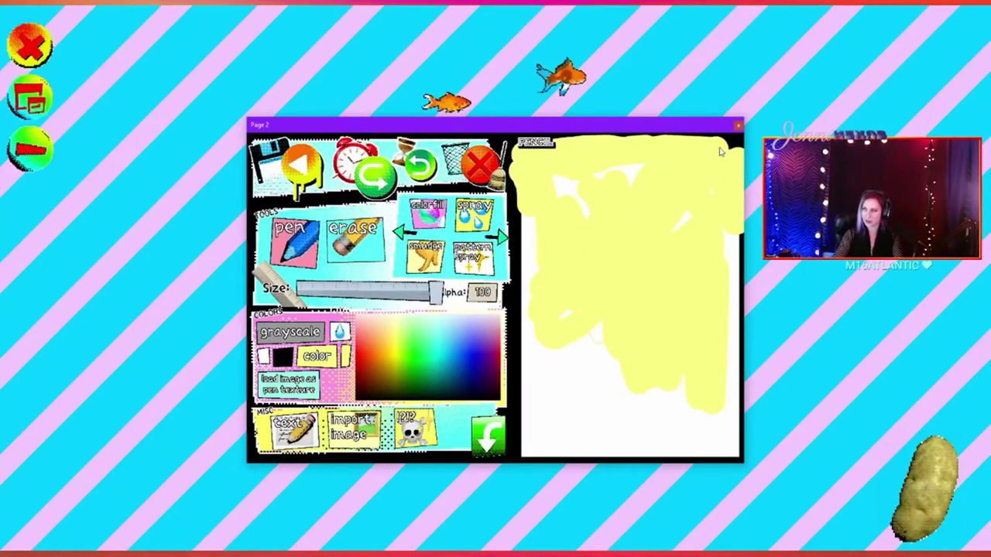
click(611, 217)
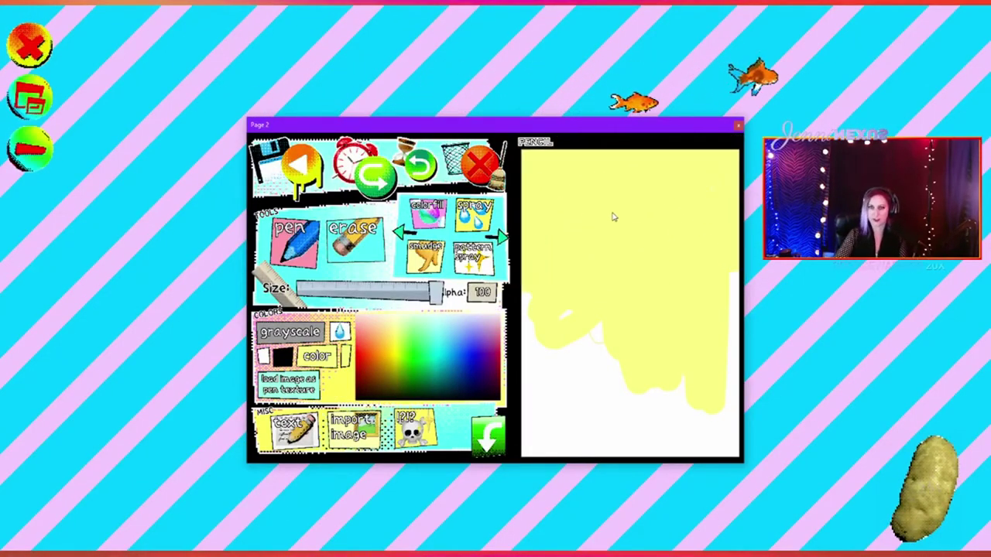
click(377, 342)
mouse_move(539, 344)
mouse_down()
mouse_move(613, 297)
mouse_move(727, 342)
mouse_move(526, 358)
mouse_move(562, 323)
mouse_move(549, 318)
mouse_move(709, 302)
mouse_move(733, 355)
mouse_move(516, 371)
mouse_move(559, 301)
mouse_move(760, 283)
mouse_up()
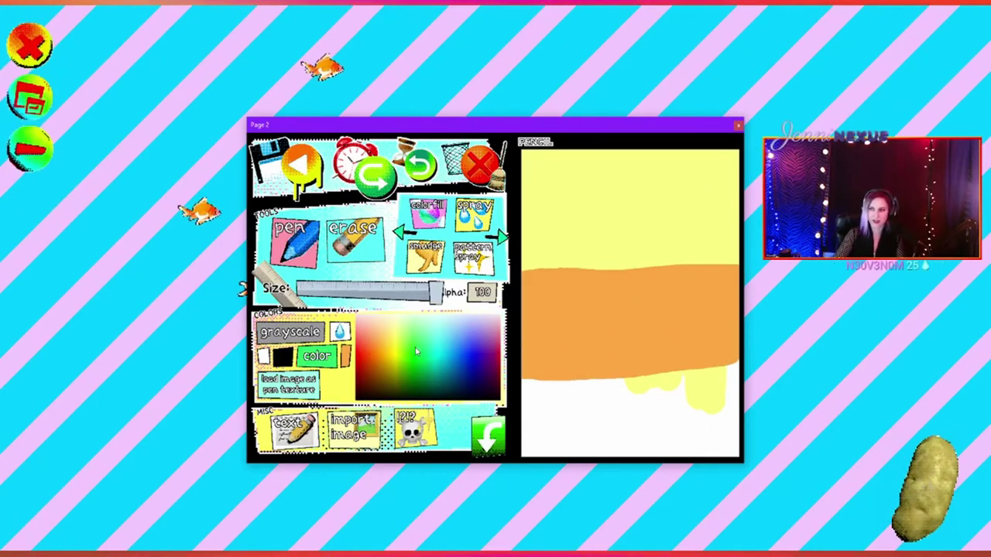
Paint a red-orange band across Page 2 below the orange band.
click(365, 339)
drag(520, 383, 782, 386)
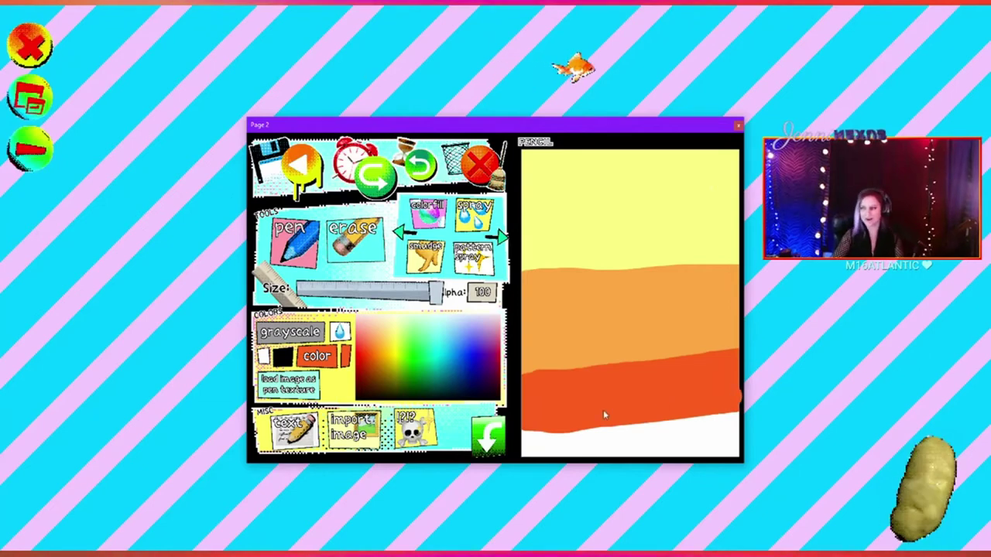
drag(604, 416, 642, 365)
Paint a light green band along the upper edge of Page 2 and a blue-violet stroke in its lower white corner.
click(405, 330)
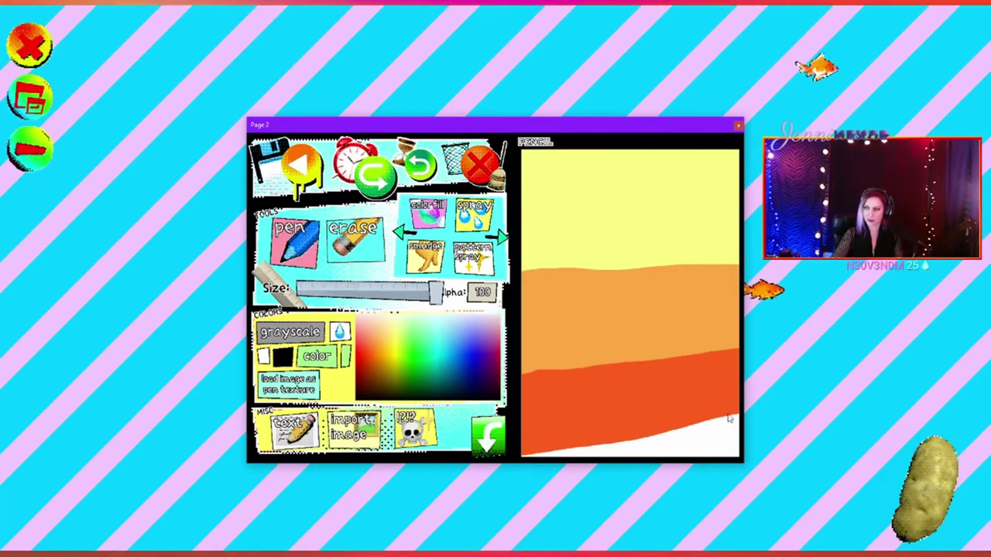
mouse_move(534, 176)
mouse_down()
mouse_move(646, 178)
mouse_move(734, 152)
mouse_move(593, 165)
mouse_up()
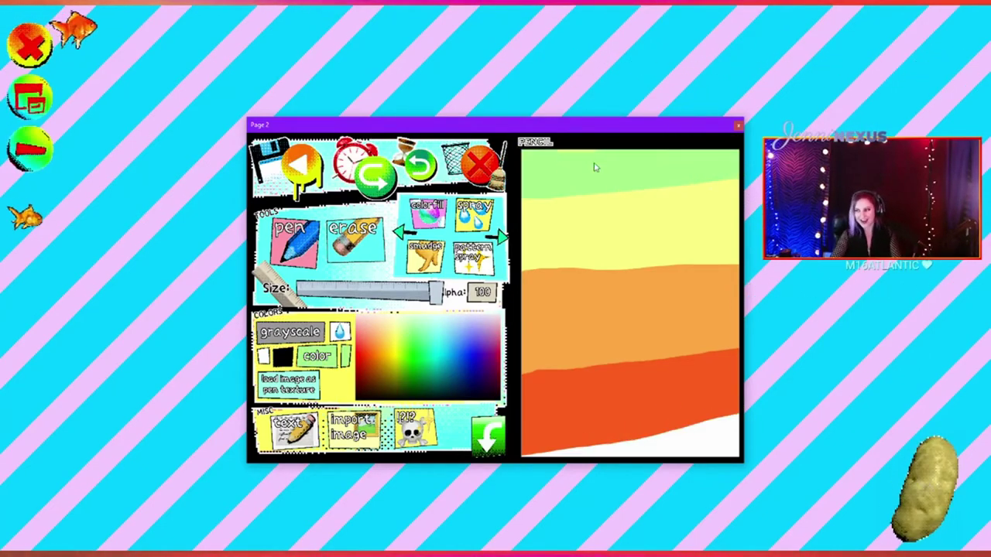
click(478, 344)
mouse_move(731, 422)
mouse_down()
mouse_move(613, 468)
mouse_move(570, 457)
mouse_move(753, 436)
mouse_up()
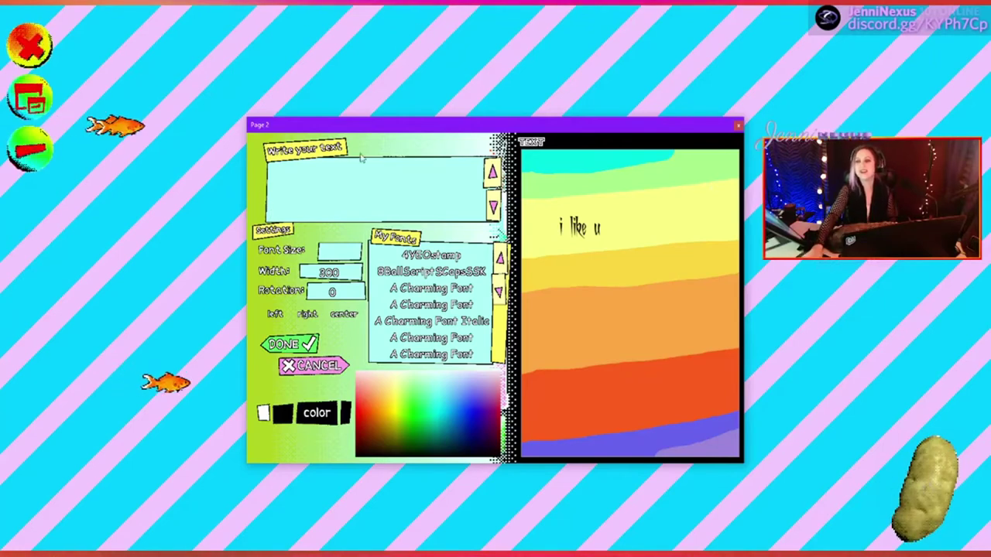
Finish the "i like u" text on Page 2 and return to the zine overview.
click(288, 344)
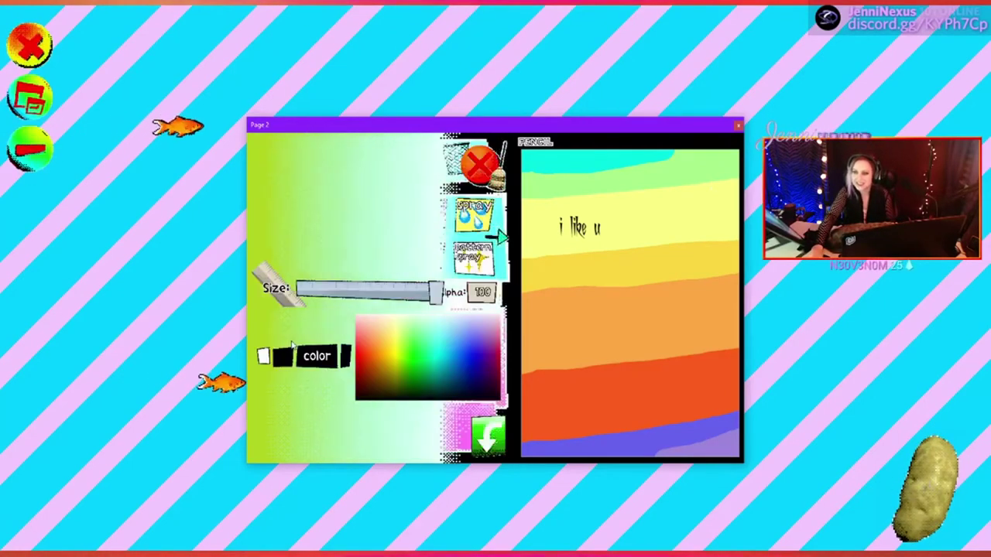
click(300, 165)
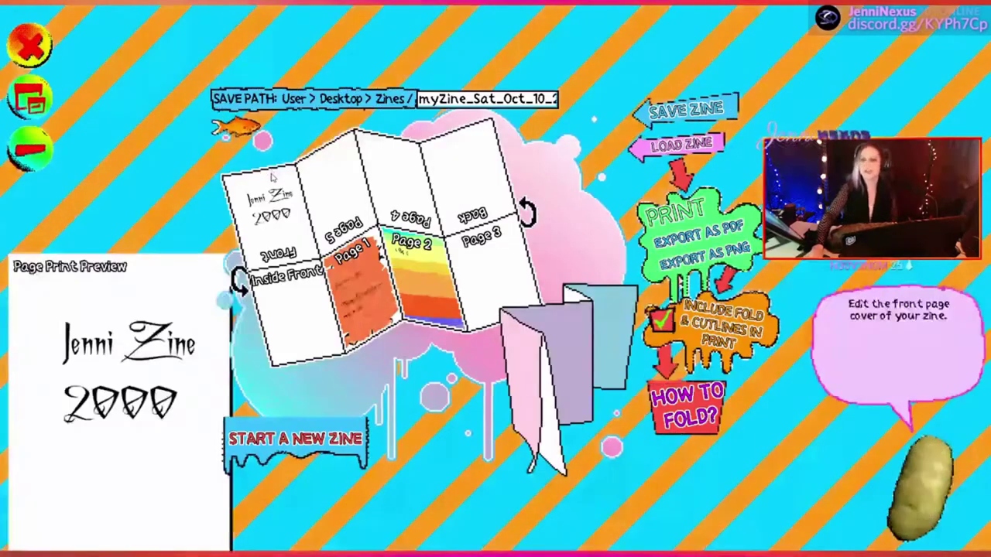
Open Page 3 and fill the whole page with light purple.
click(482, 273)
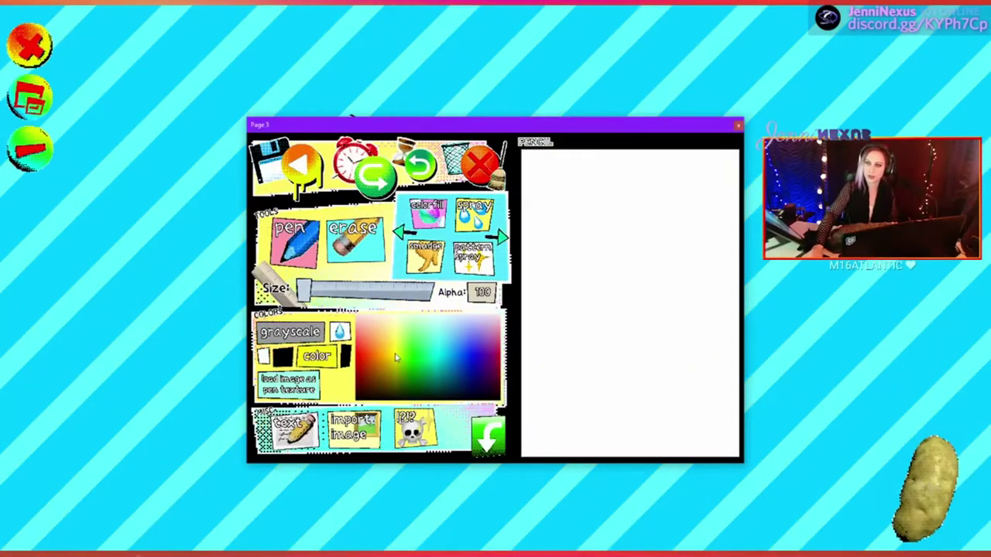
click(480, 348)
click(428, 216)
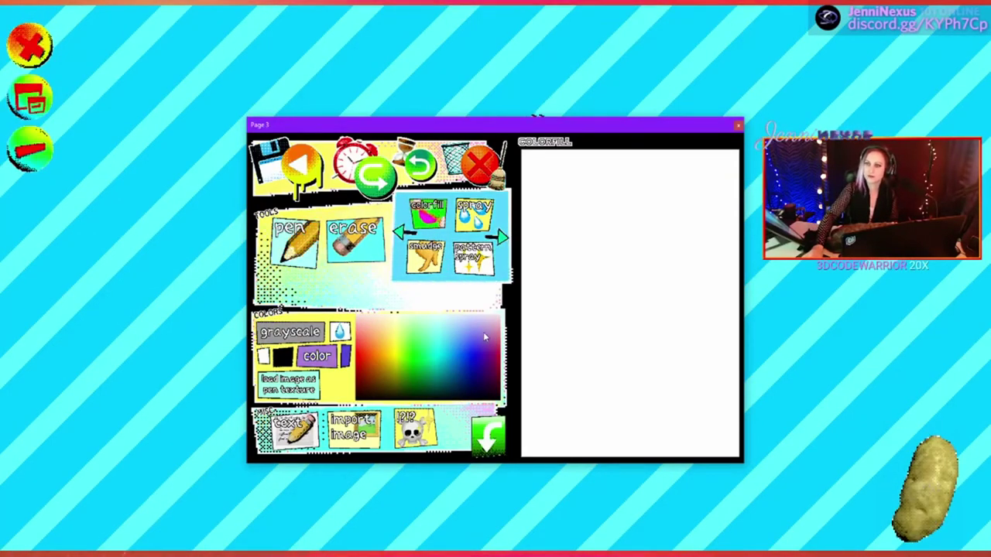
click(484, 336)
click(581, 279)
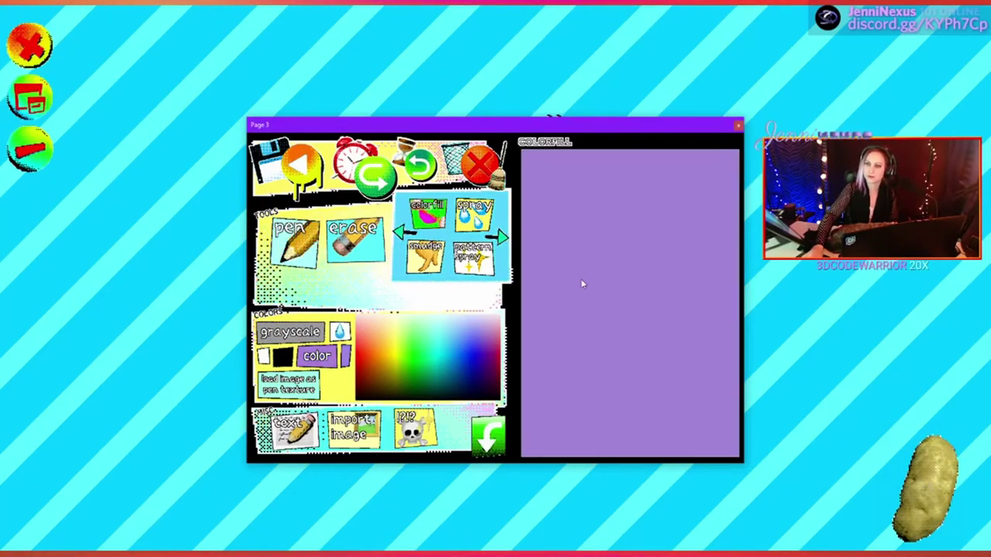
click(307, 250)
drag(537, 164, 540, 213)
mouse_move(570, 170)
mouse_down()
mouse_move(570, 205)
mouse_move(587, 207)
mouse_up()
drag(571, 188, 586, 186)
mouse_move(607, 189)
mouse_down()
mouse_move(653, 178)
mouse_move(660, 191)
mouse_up()
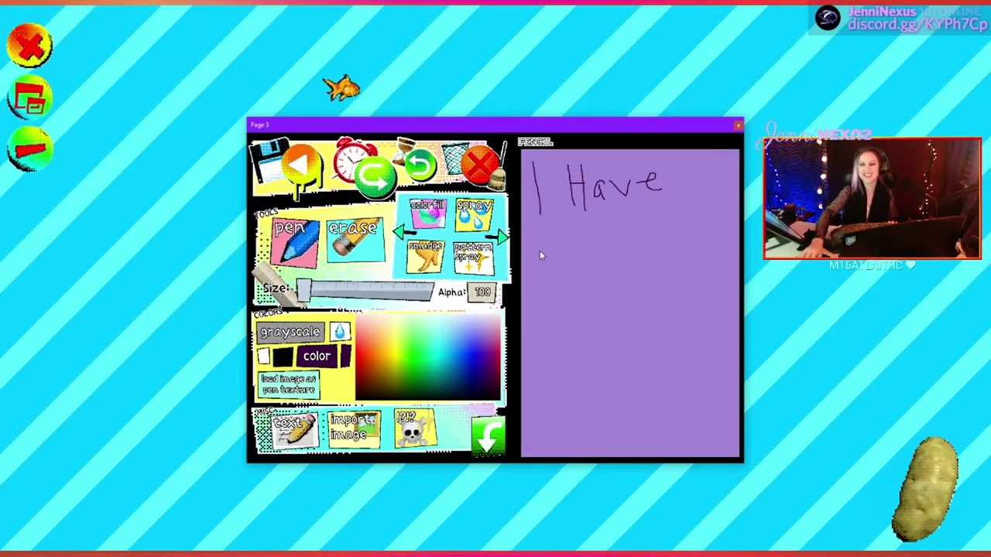
key(ctrl+z)
key(ctrl+z)
key(ctrl+z)
key(ctrl+z)
key(ctrl+z)
key(ctrl+z)
key(ctrl+z)
Add the text "halloween is my favorite time of year" to Page 3.
click(294, 429)
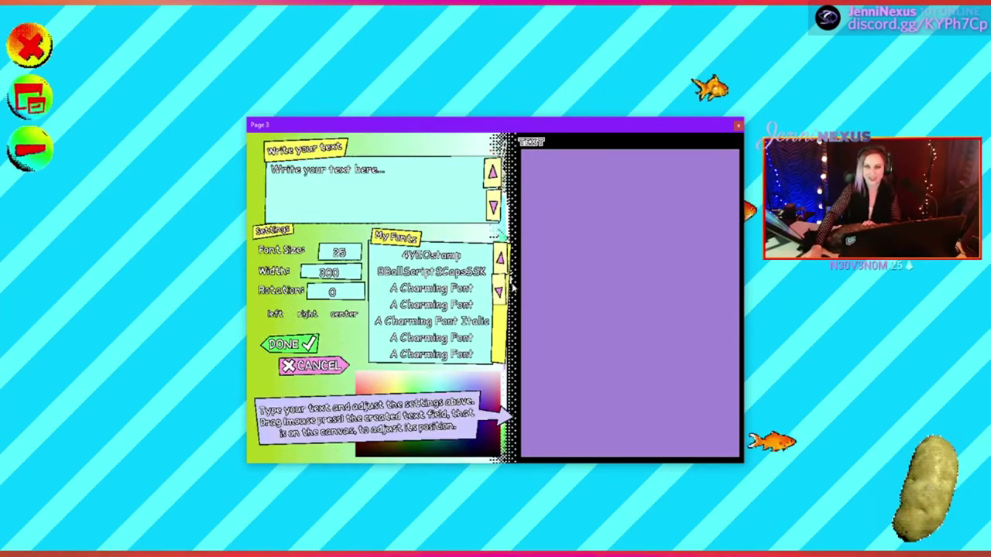
click(396, 177)
text(halloween is my favorite )
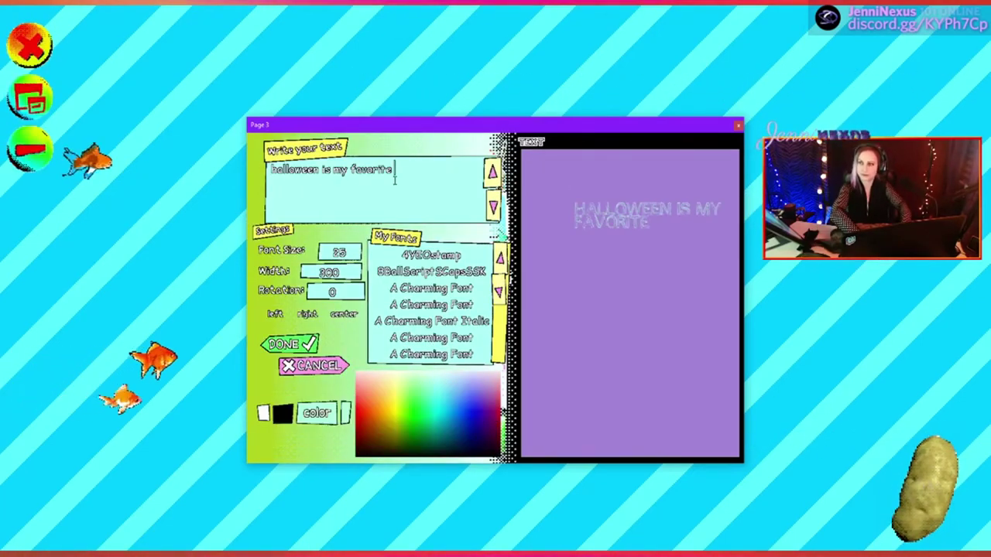
text(time of year)
Try several fonts on the Halloween text and give it a playful, uneven display font.
click(499, 291)
click(500, 291)
click(441, 288)
click(501, 292)
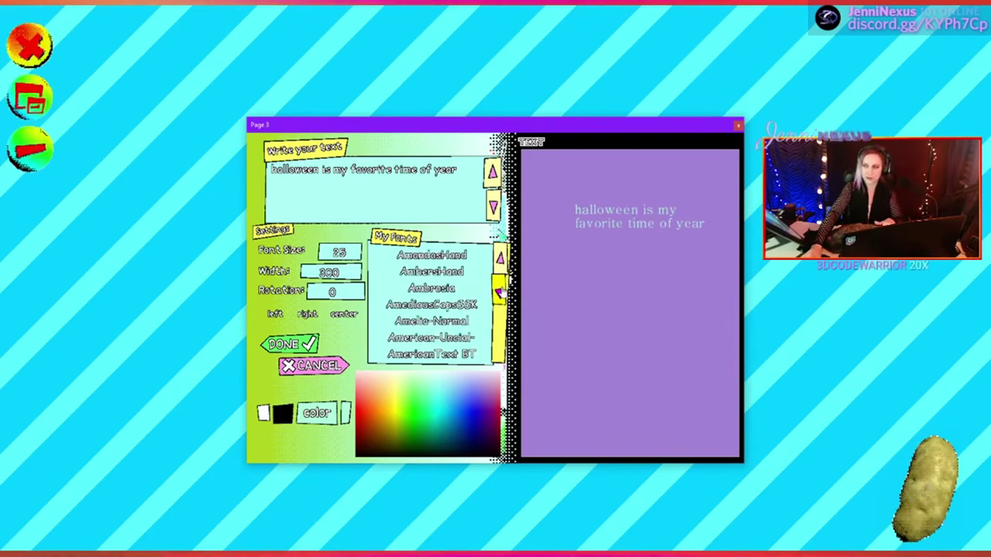
click(499, 291)
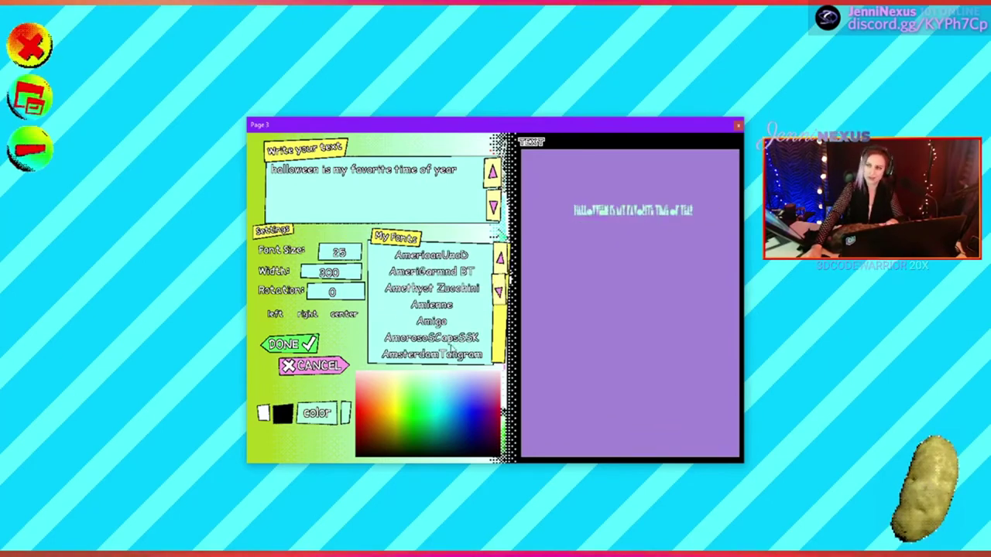
click(501, 292)
click(500, 291)
click(462, 319)
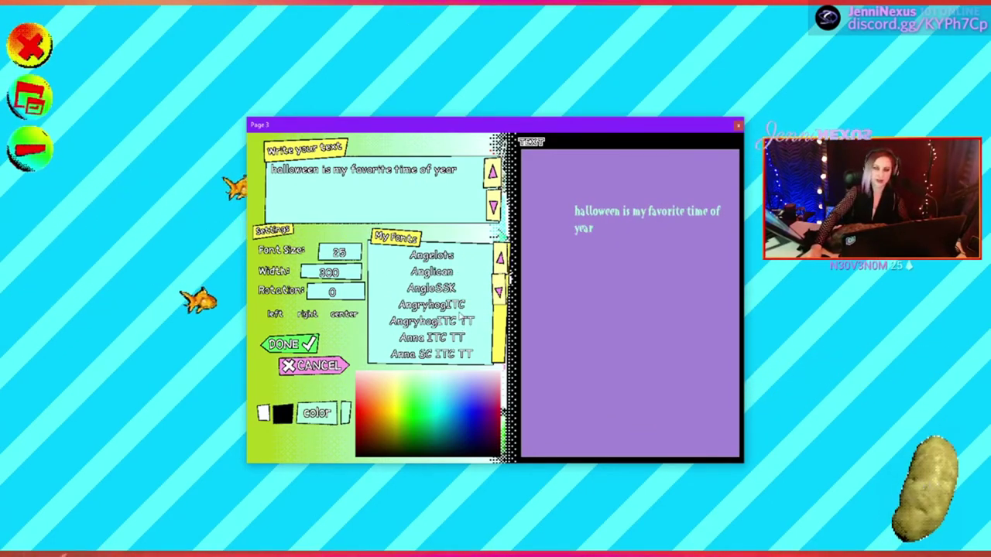
click(457, 337)
click(499, 293)
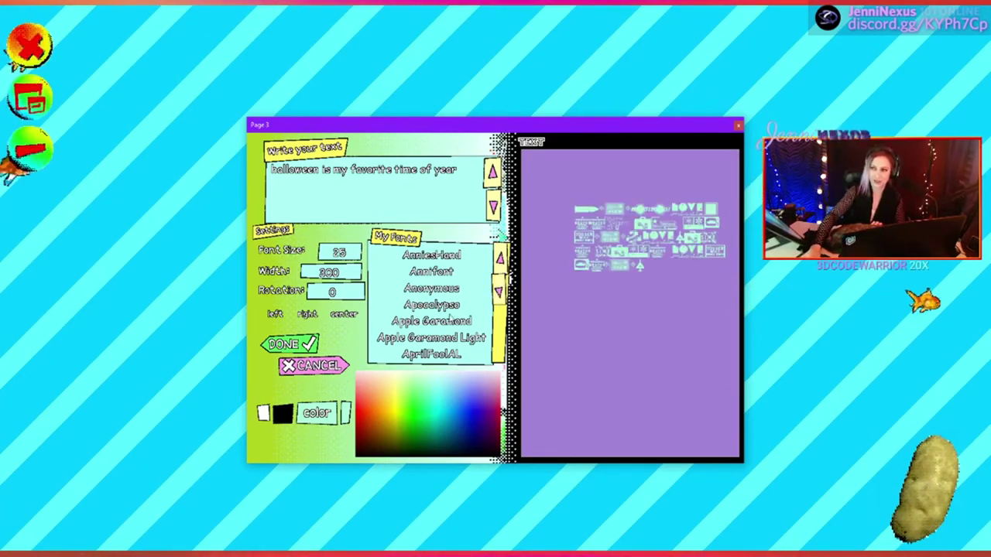
click(500, 292)
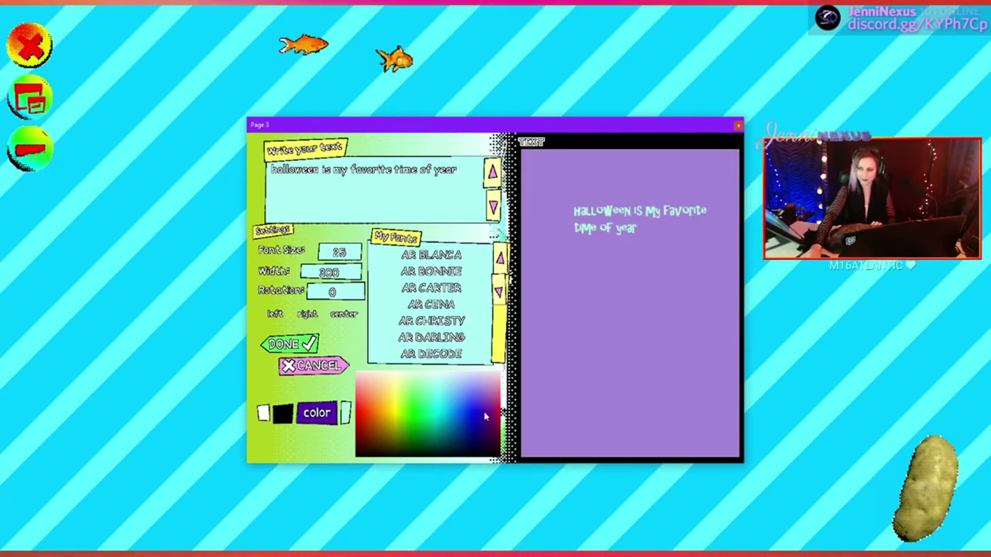
Set the Halloween text to font size 60 in black, place it near the upper edge of Page 3 and apply it.
click(339, 252)
drag(647, 293, 628, 277)
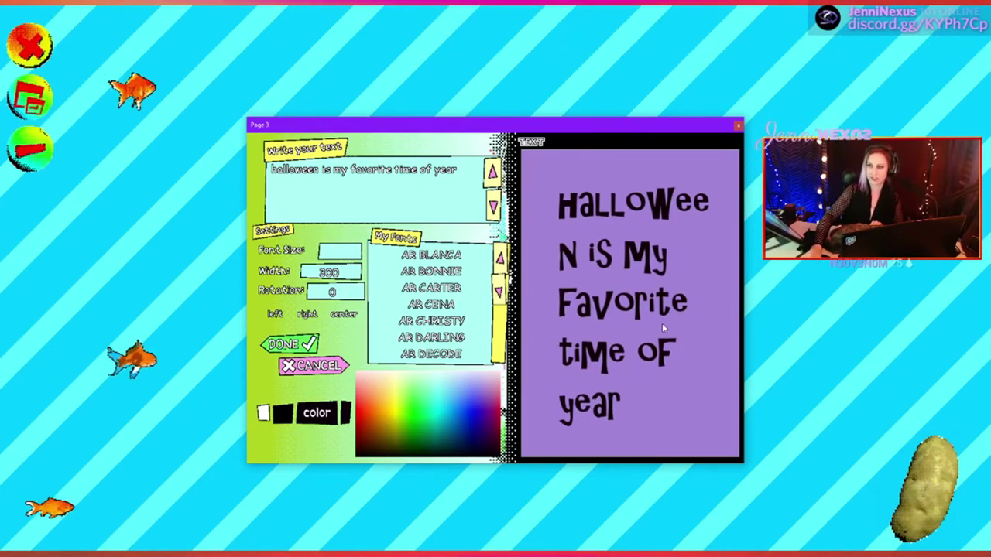
text(60)
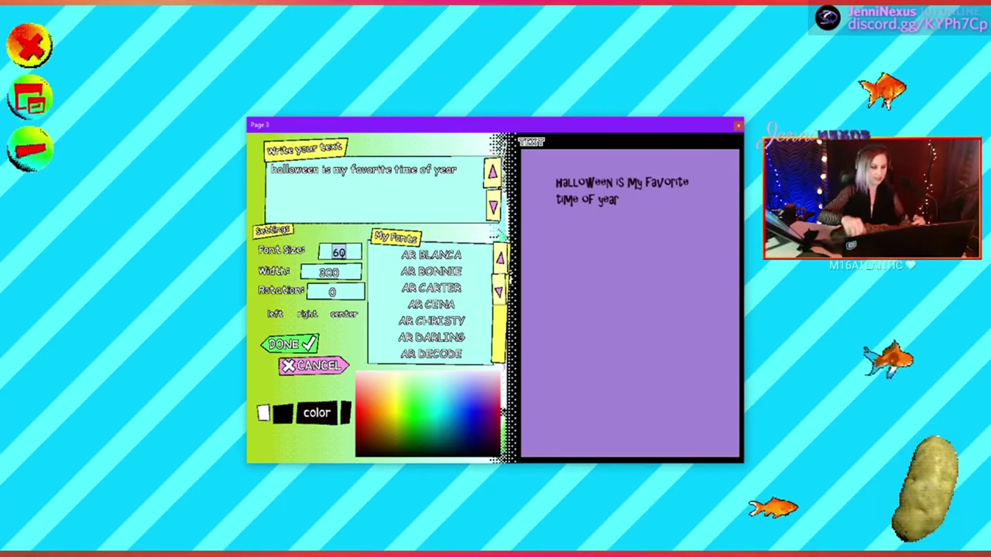
click(463, 173)
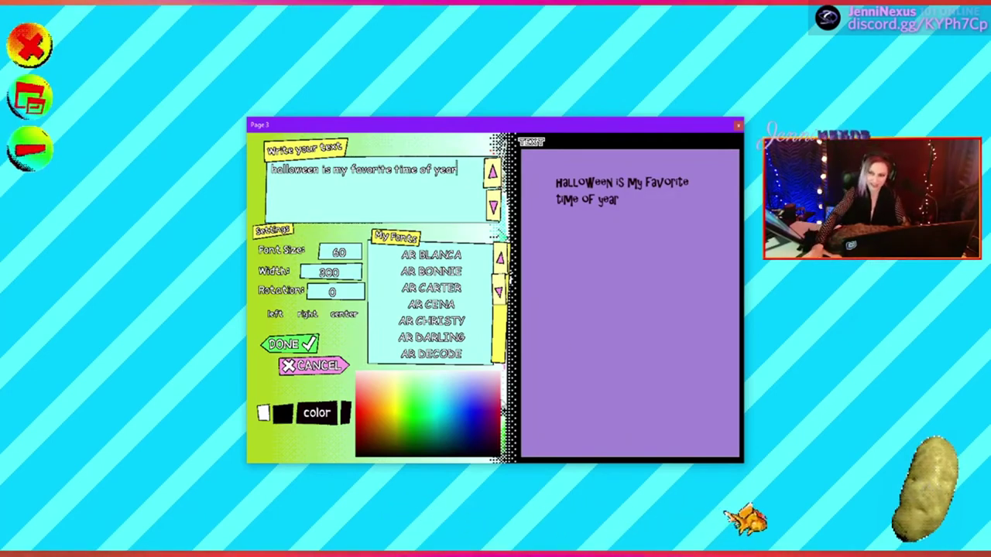
click(291, 344)
Draw a large loopy dark purple doodle below the text on Page 3 with a thicker pen.
mouse_move(317, 287)
mouse_down()
mouse_move(391, 287)
mouse_move(332, 288)
mouse_up()
click(491, 369)
mouse_move(646, 309)
mouse_down()
mouse_move(577, 285)
mouse_move(711, 270)
mouse_up()
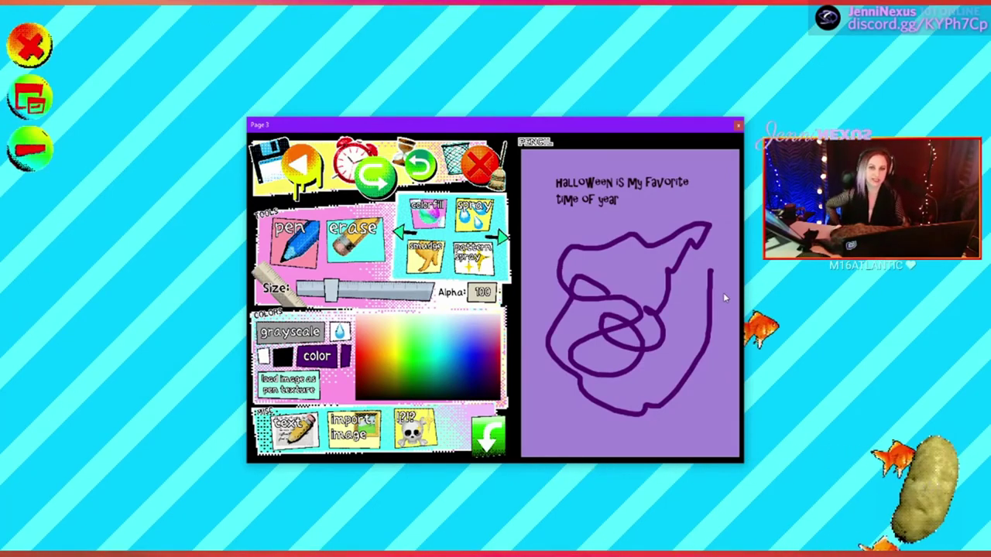
click(354, 241)
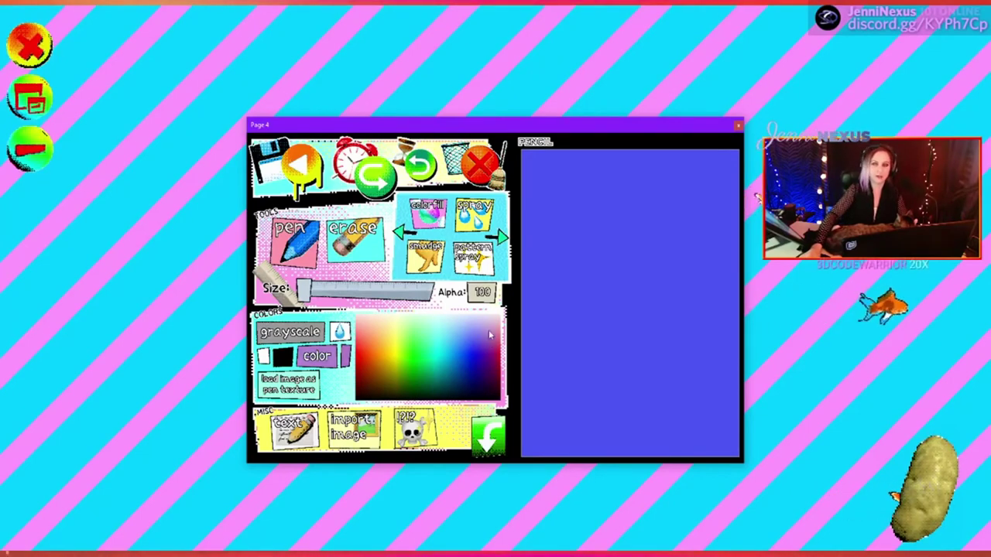
Draw an orange goldfish outline with a forked tail, round eye and mouth on the blue Page 4.
mouse_move(630, 210)
mouse_down()
mouse_move(587, 189)
mouse_move(554, 231)
mouse_up()
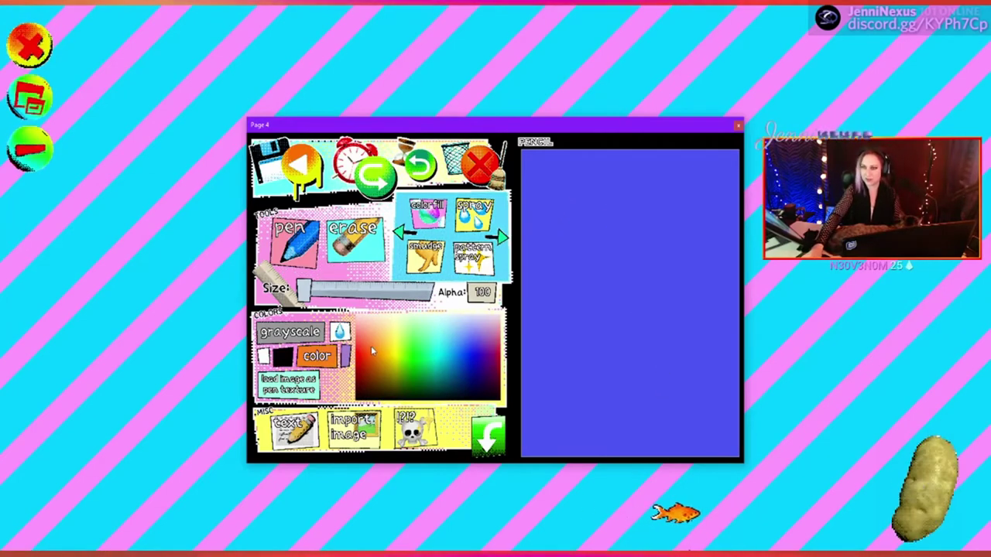
click(372, 349)
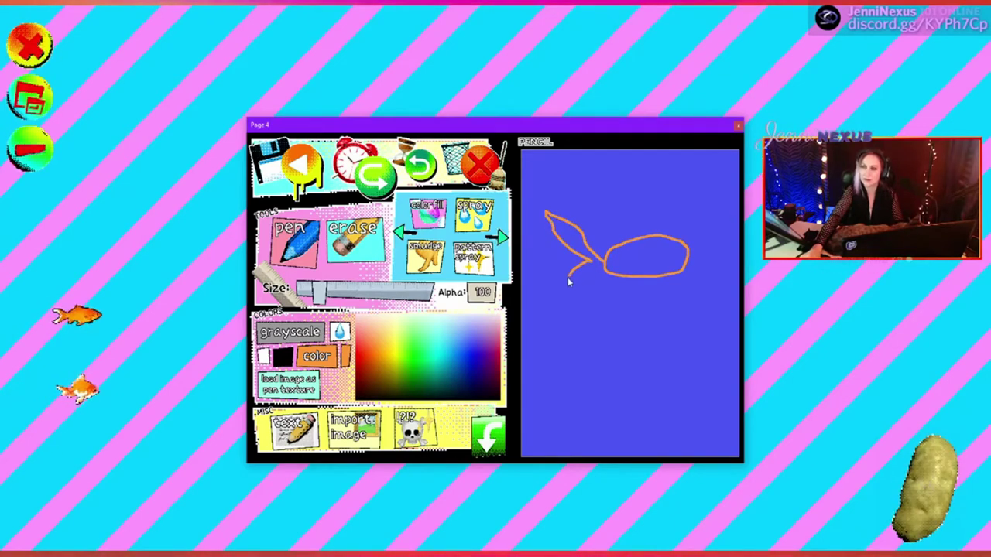
mouse_move(567, 282)
mouse_down()
mouse_move(538, 305)
mouse_move(554, 308)
mouse_move(598, 263)
mouse_up()
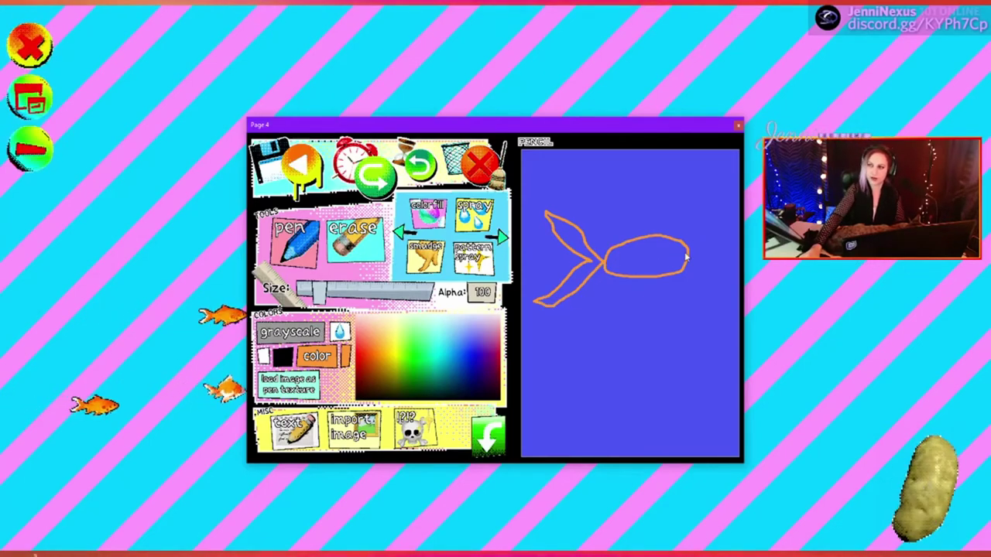
drag(664, 242, 663, 243)
drag(690, 244, 692, 264)
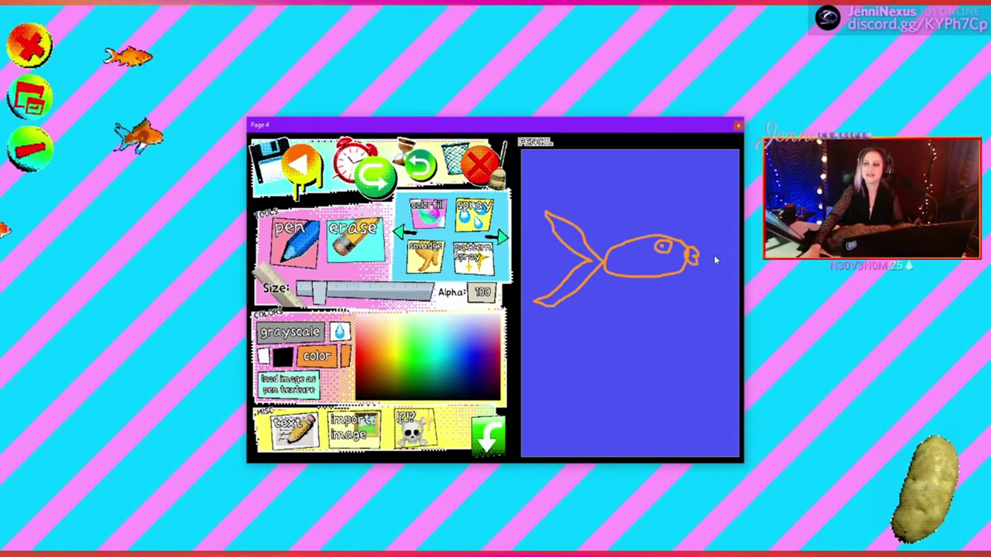
Fill the goldfish on Page 4 with orange, including its body and eye.
click(427, 214)
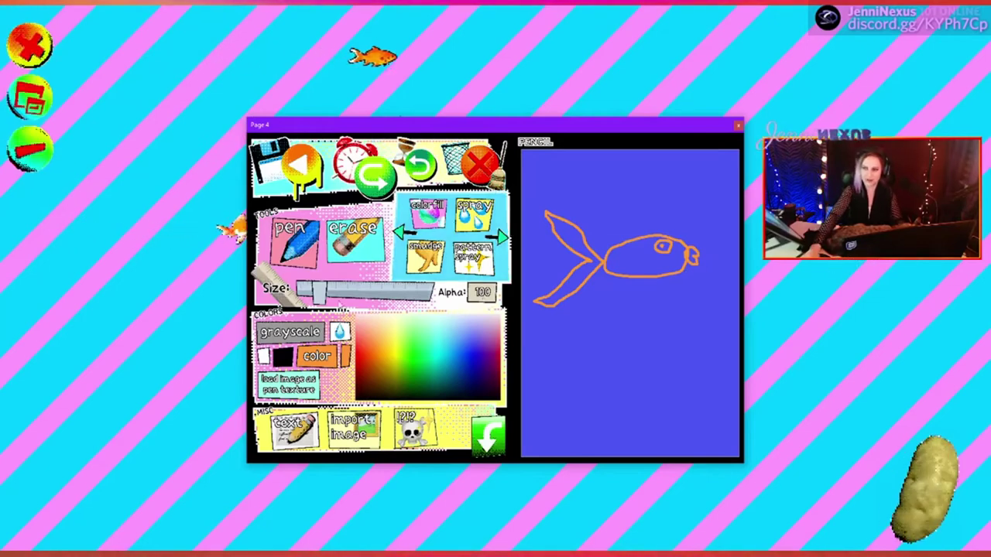
click(628, 265)
click(667, 255)
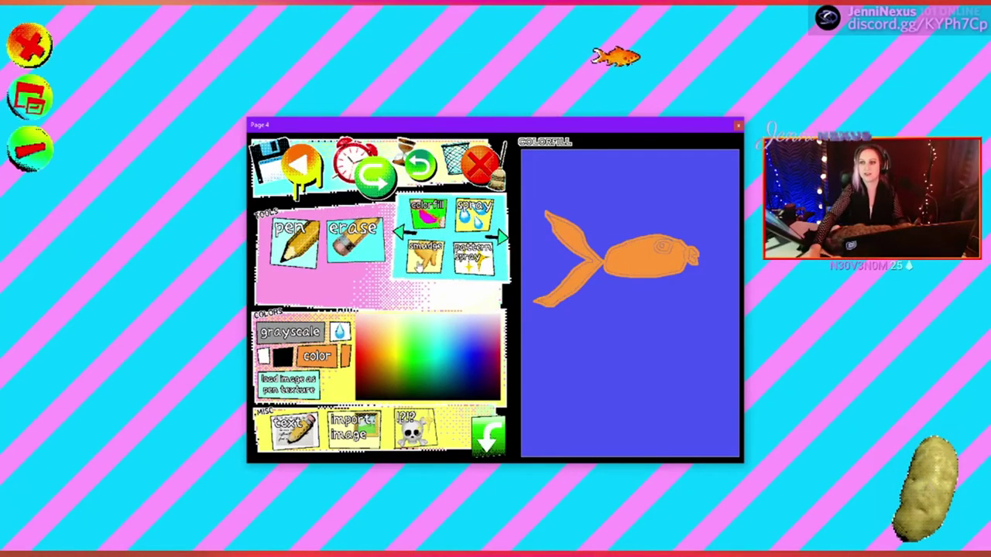
Paint a cream eye with a black pupil and add black scale marks to the goldfish's body.
click(294, 242)
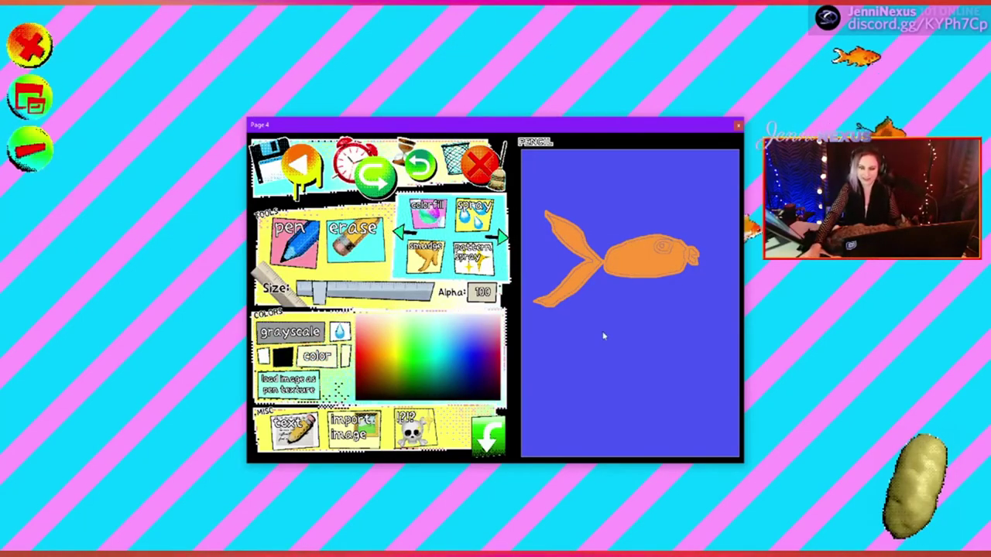
drag(430, 370, 470, 394)
drag(664, 240, 661, 245)
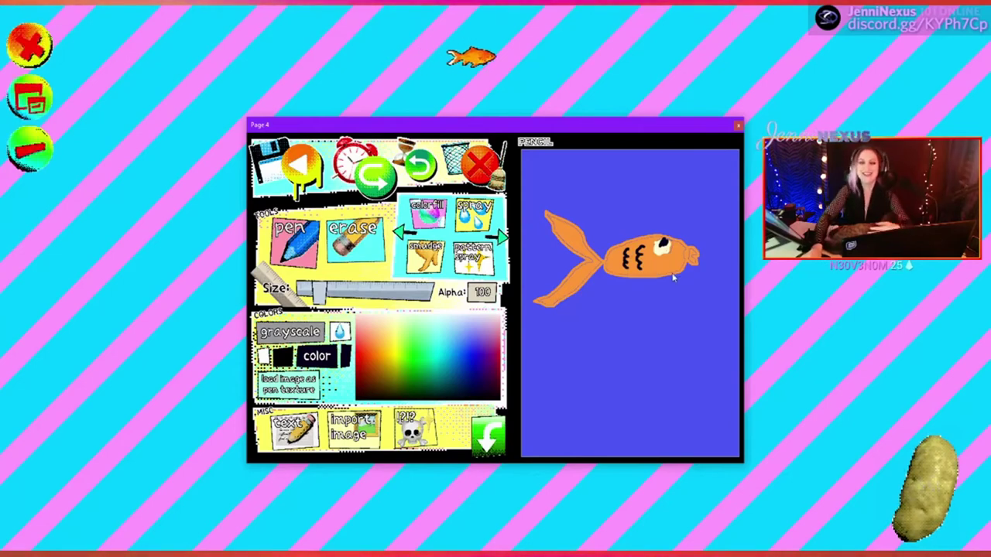
key(ctrl+z)
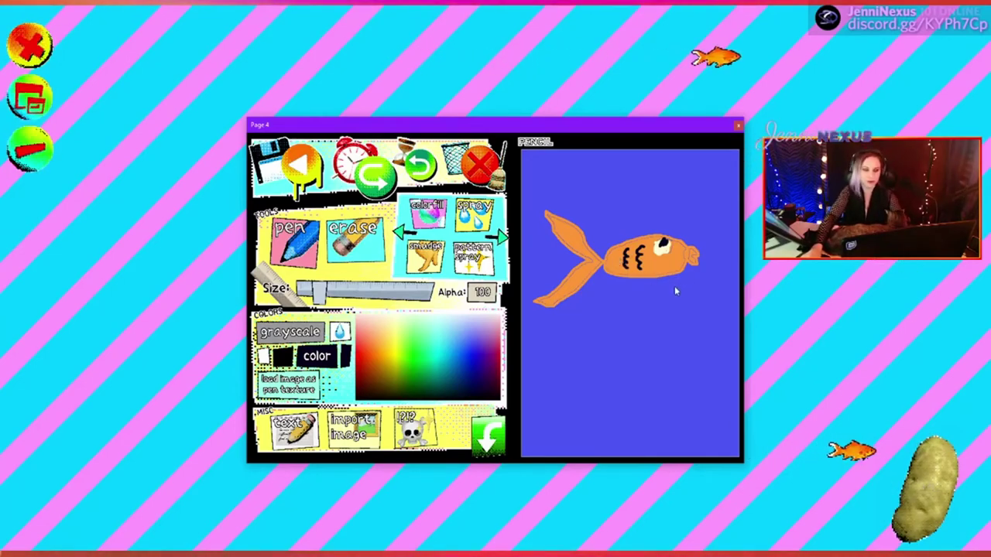
drag(648, 263, 665, 265)
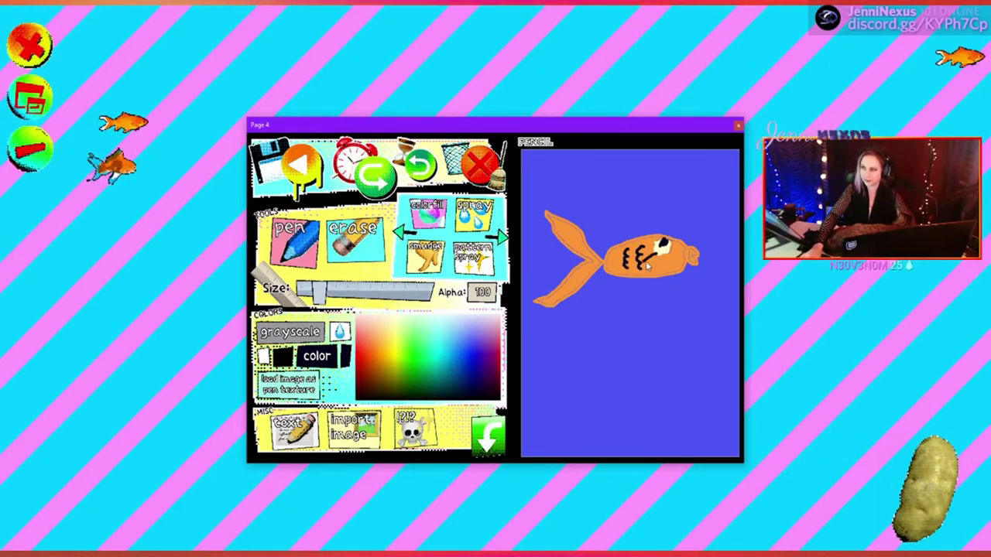
Draw a heart pierced by an arrow and a star beside it on Page 5 with a thin black pen.
mouse_move(630, 211)
mouse_down()
mouse_move(620, 273)
mouse_move(583, 303)
mouse_up()
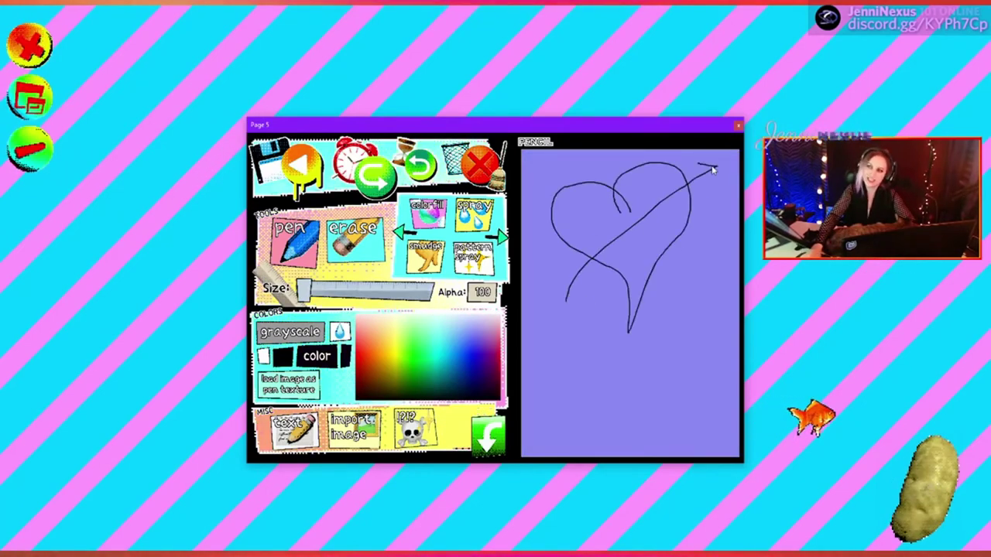
drag(562, 271, 585, 279)
mouse_move(671, 281)
mouse_down()
mouse_move(717, 310)
mouse_move(662, 279)
mouse_up()
drag(685, 263, 676, 330)
Add the text "what did u used to doodle the most in class?" below the heart in A Charming Font.
click(294, 428)
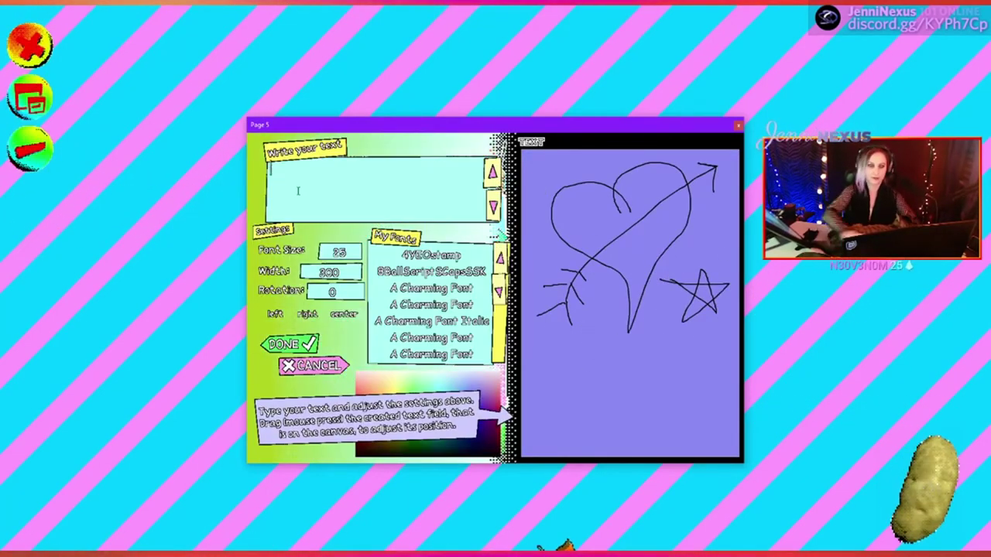
text(what did u used to doodle the most in class?)
click(554, 375)
click(431, 288)
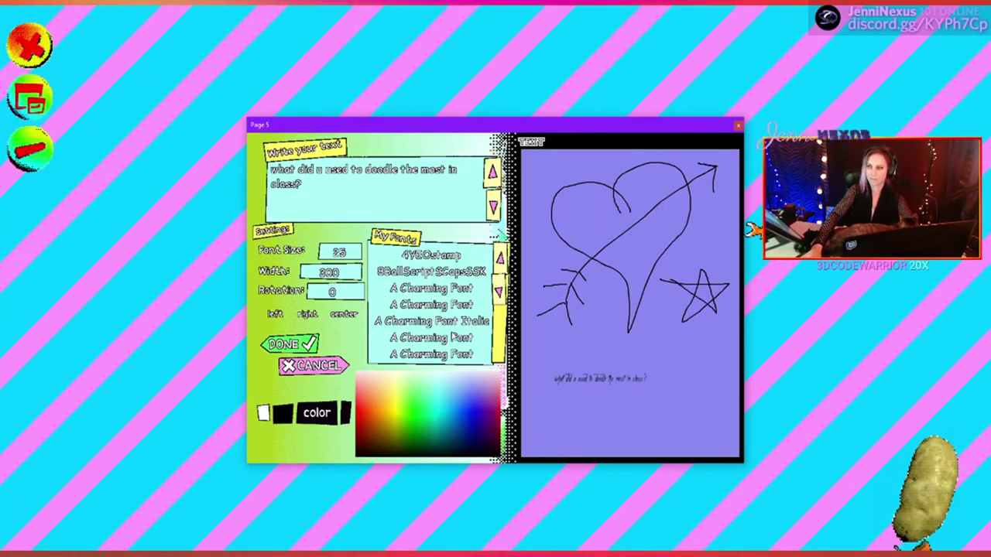
Clear the font size of the doodle question and move the text higher on Page 5.
click(338, 250)
key(BackSpace)
key(BackSpace)
drag(555, 375, 549, 274)
Shorten the doodle question on Page 5 by deleting characters after "the most".
click(447, 169)
key(Delete)
key(Delete)
key(Delete)
key(Delete)
key(Delete)
key(Delete)
key(Delete)
key(Delete)
click(431, 255)
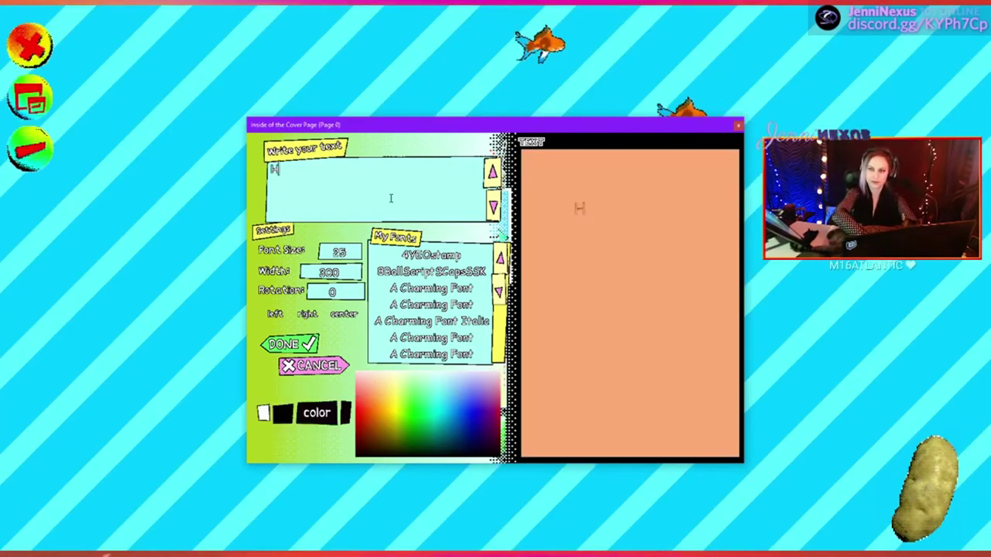
Write "Halloween Special Thank you Subs and viewers !" on the inside cover and give it a calligraphic script font.
text(Halloween Special)
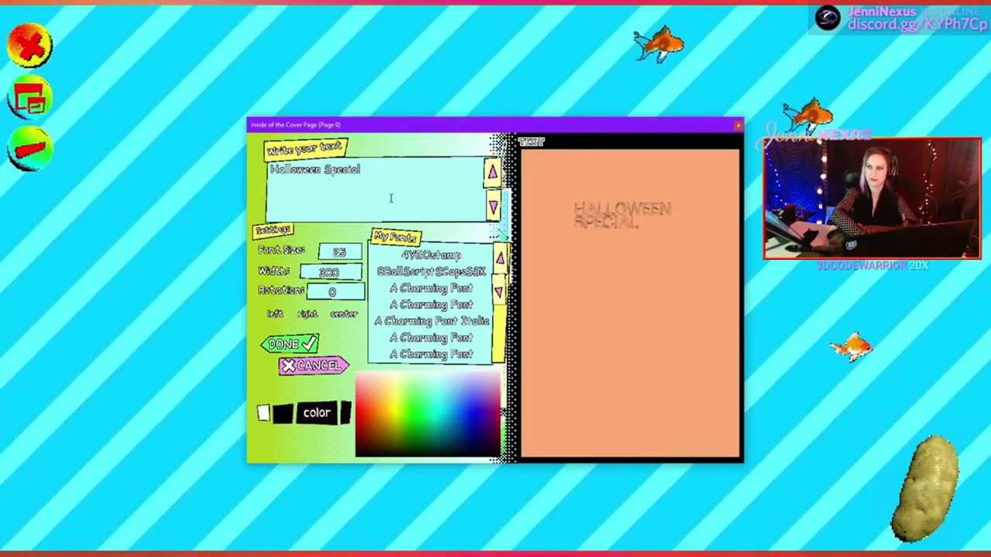
text( Thank you Subs and viewers !)
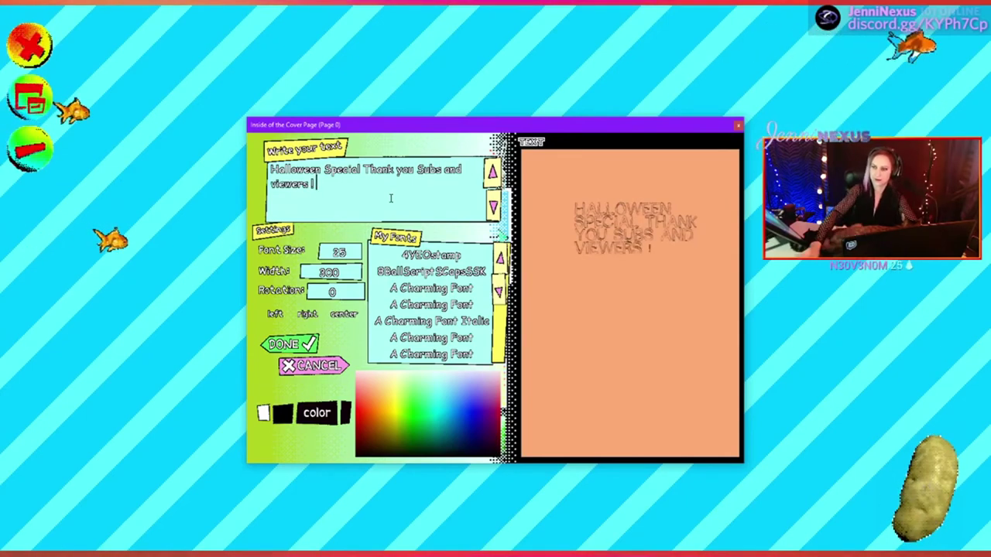
click(432, 304)
click(500, 294)
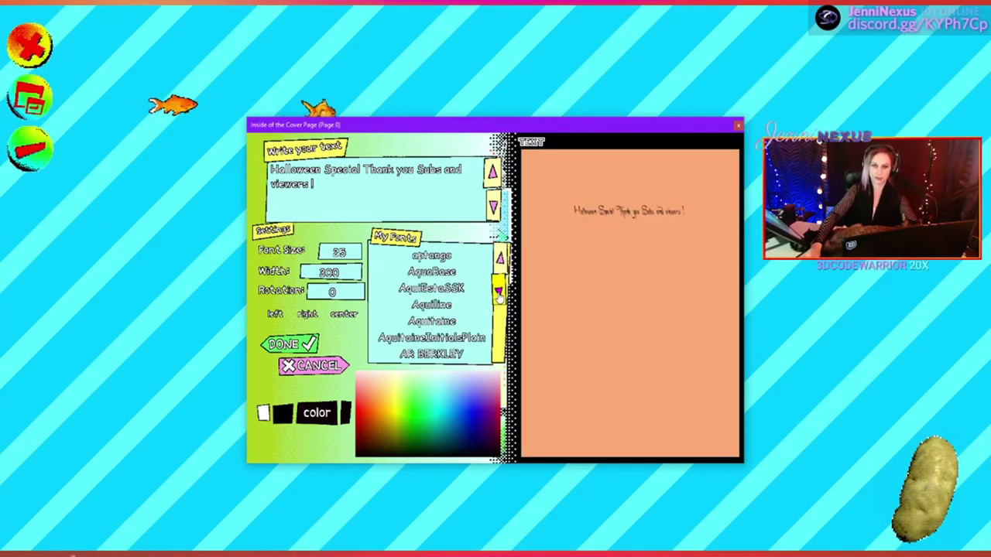
click(499, 293)
click(467, 322)
Clear the thank-you text's font size and place the text near the middle of the inside cover.
click(348, 251)
text(1)
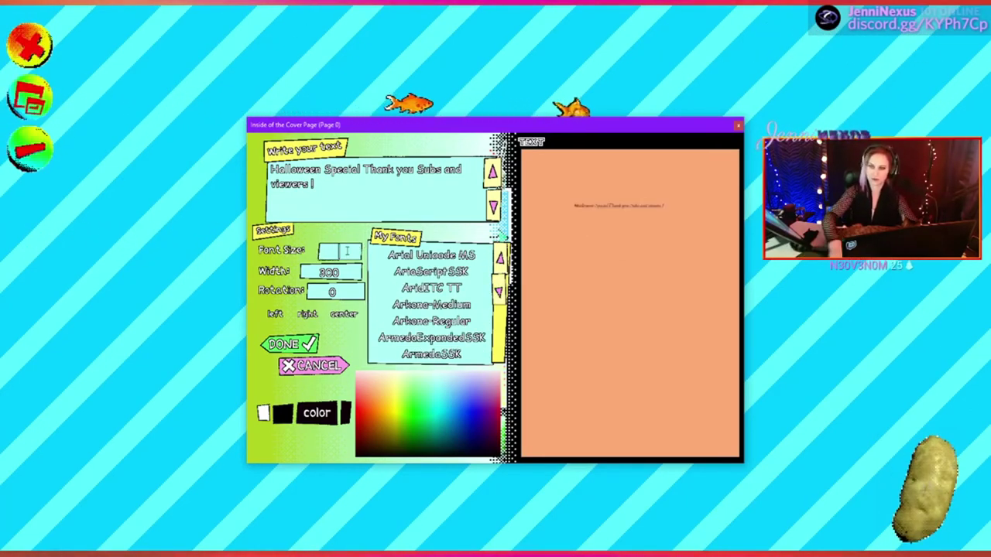
key(BackSpace)
drag(642, 226, 634, 285)
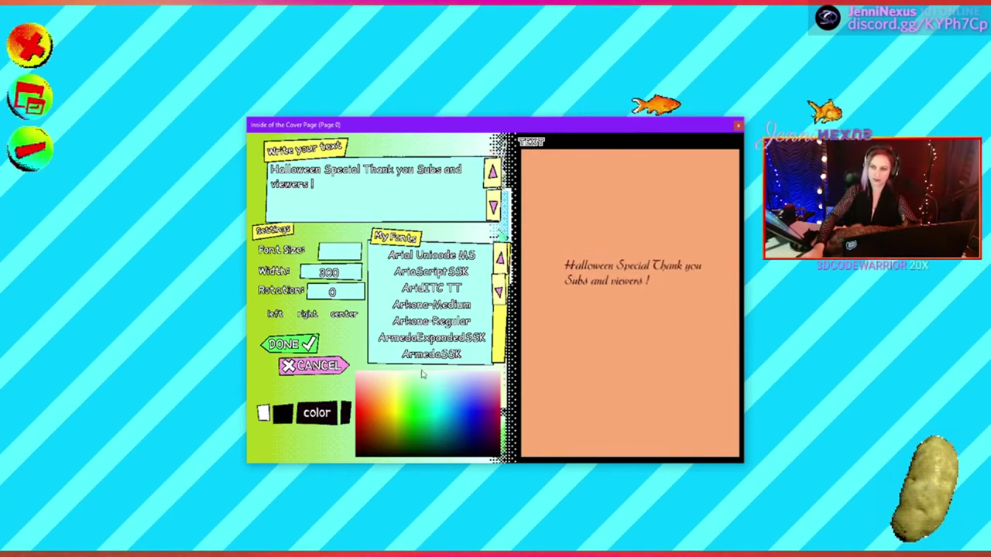
click(290, 344)
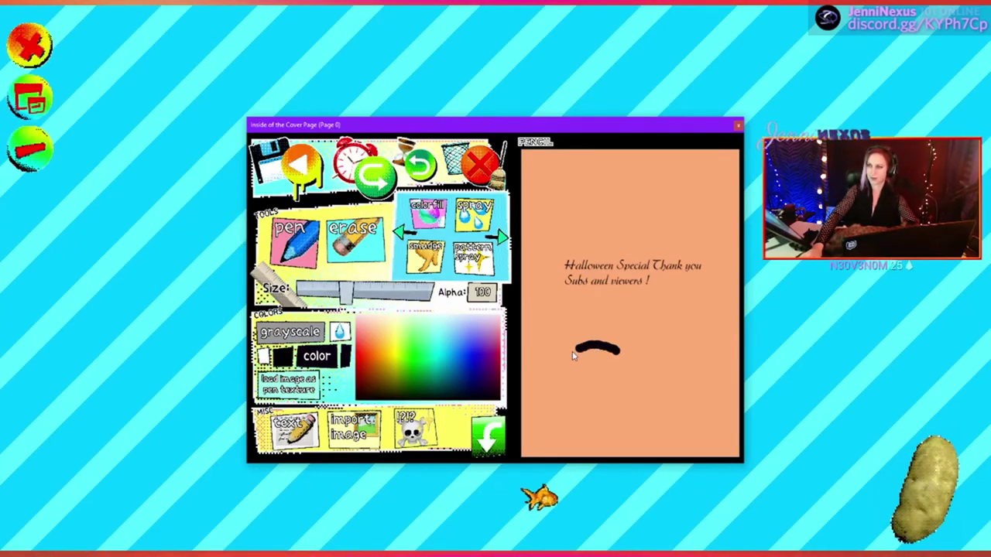
Draw a large black pumpkin below the thank-you text and a small one above it to the right.
drag(573, 355, 586, 325)
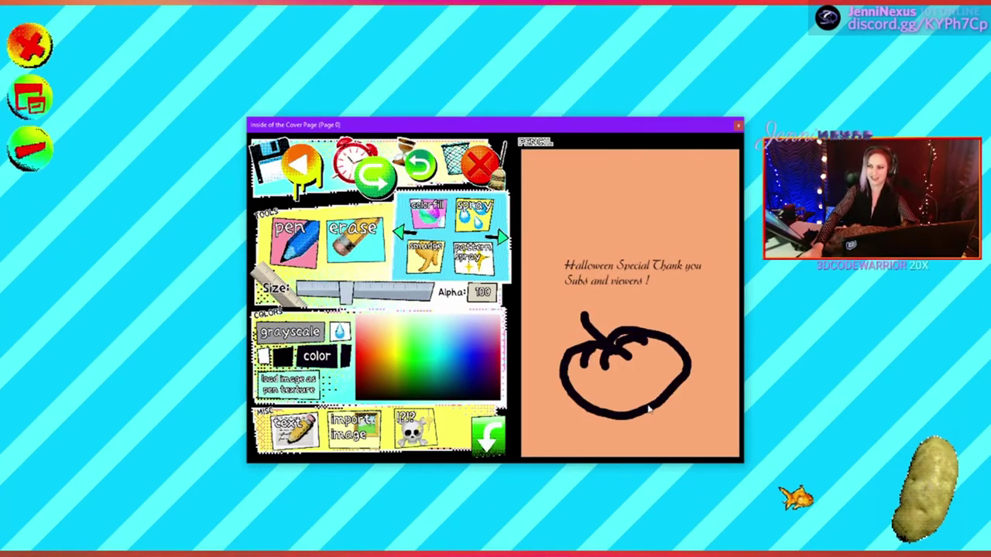
drag(711, 332, 701, 288)
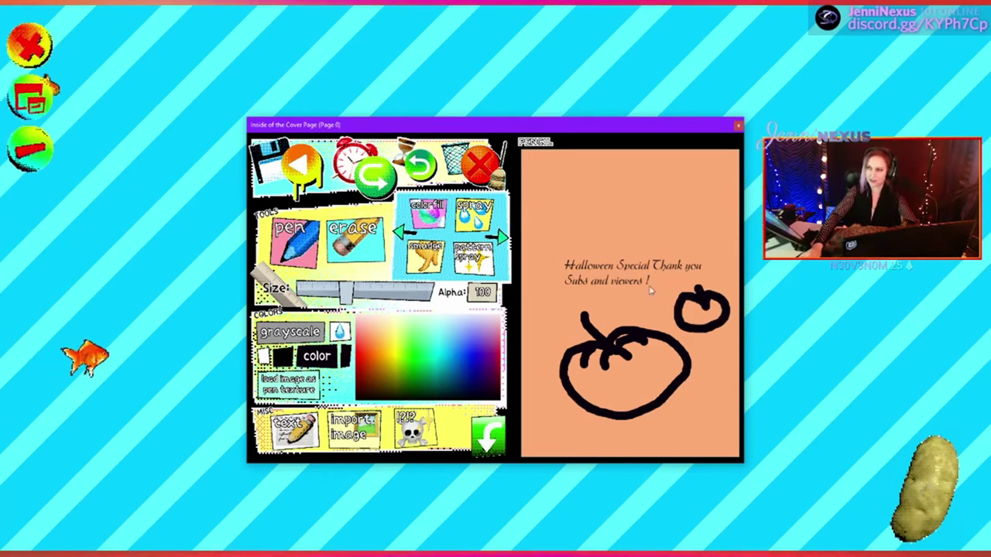
Add short black ray strokes around the edges of the inside cover and save the page.
drag(563, 232, 535, 199)
drag(626, 231, 640, 187)
drag(682, 231, 701, 190)
drag(720, 246, 734, 245)
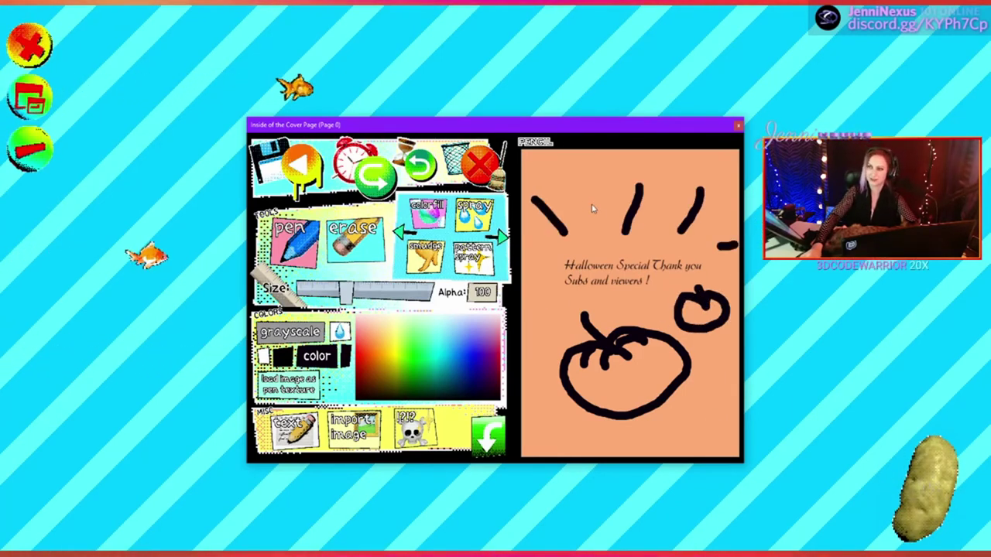
drag(590, 203, 583, 174)
drag(545, 313, 524, 317)
drag(711, 403, 722, 409)
drag(677, 416, 697, 434)
drag(638, 427, 633, 440)
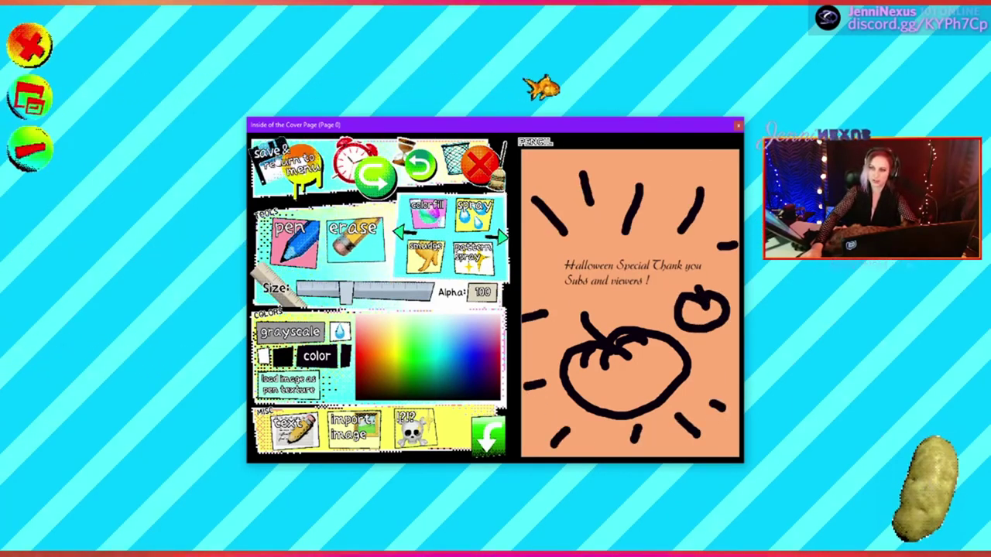
click(297, 163)
Draw a jagged-toothed face with head outline, neck and shoulders on the zine's green back page, and return to the zine overview.
click(446, 192)
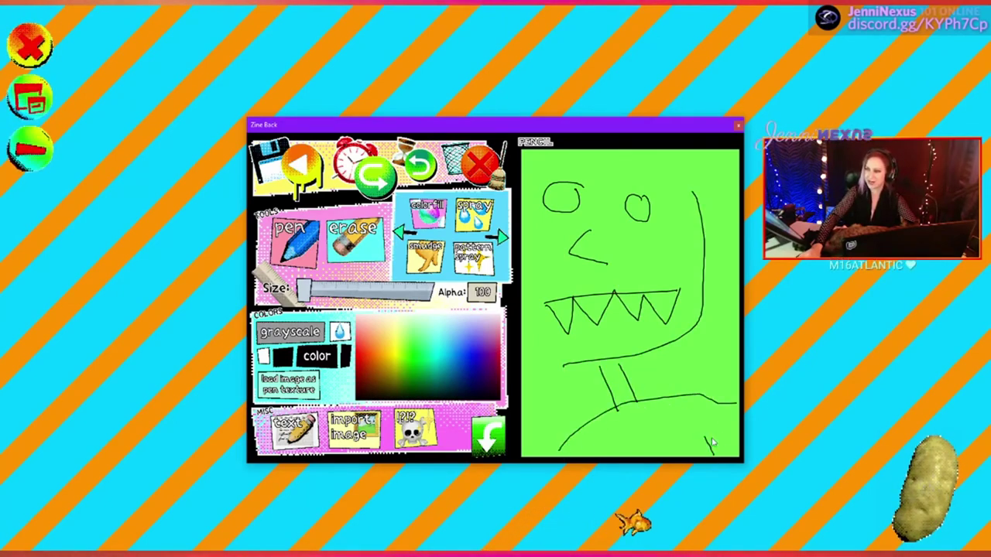
drag(698, 192, 666, 172)
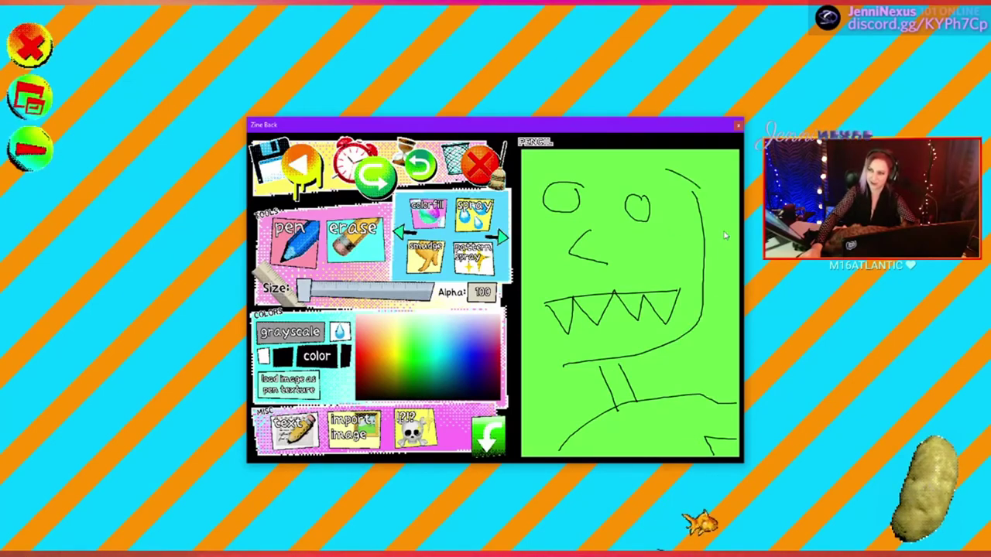
click(738, 125)
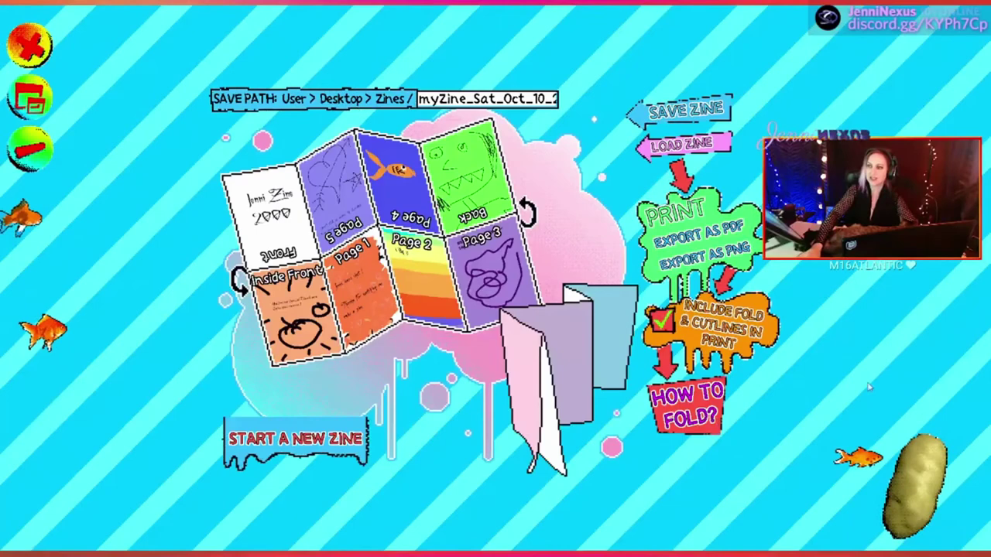
Read several messages from the potato helper.
click(918, 500)
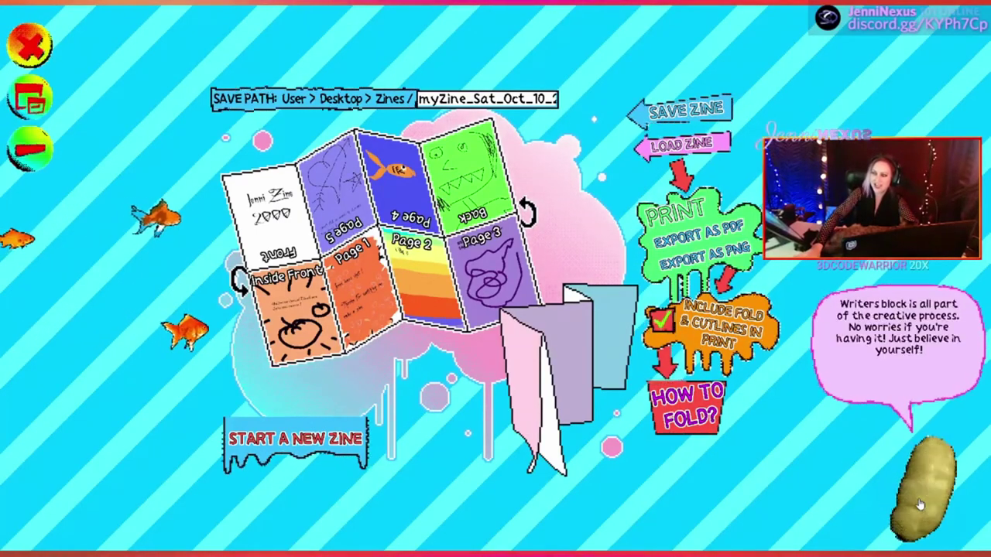
click(916, 503)
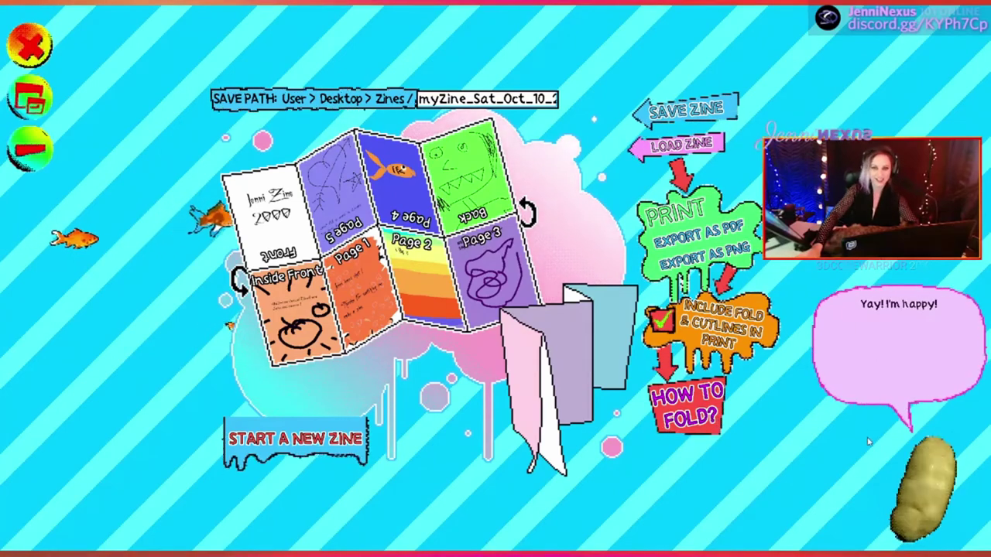
click(929, 498)
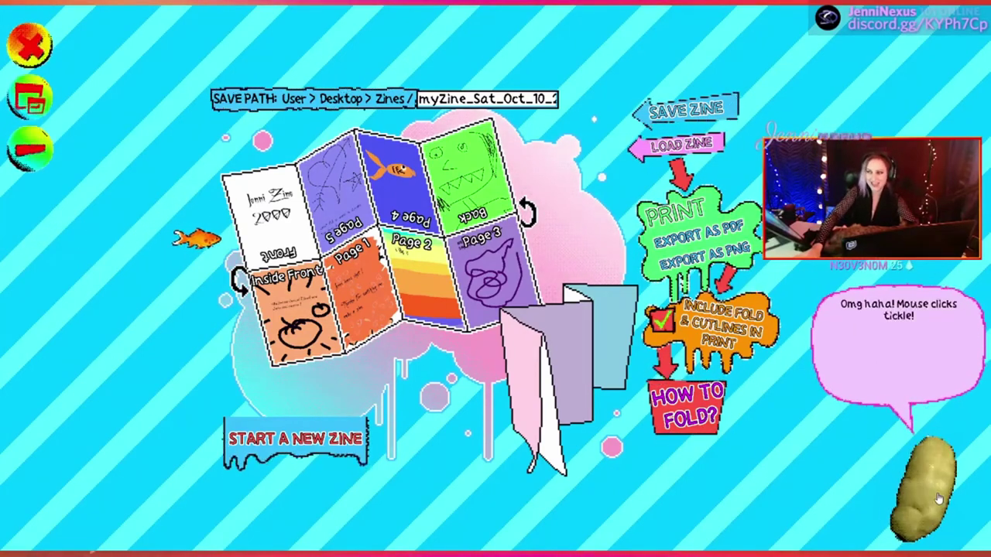
click(936, 500)
View the instructions for folding the printed zine.
click(687, 406)
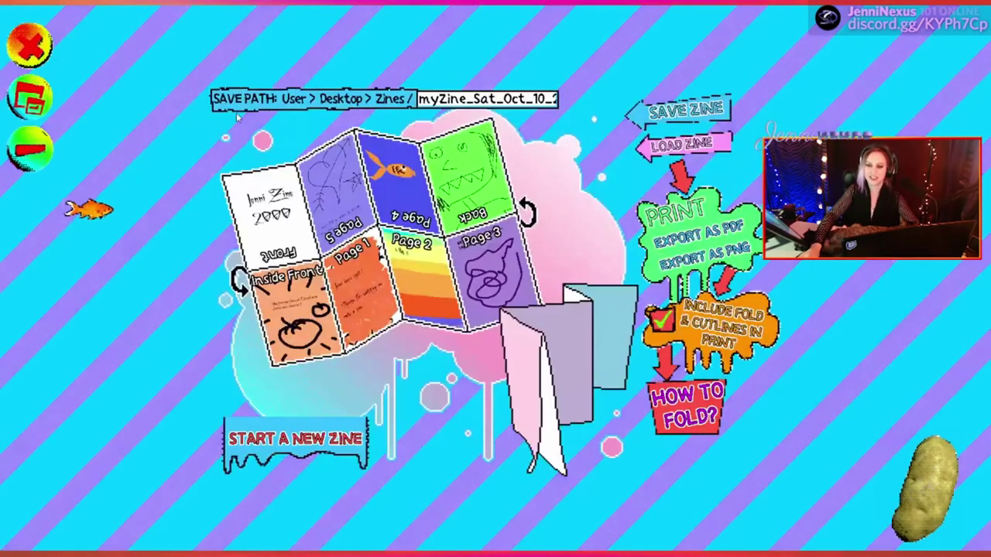
click(233, 112)
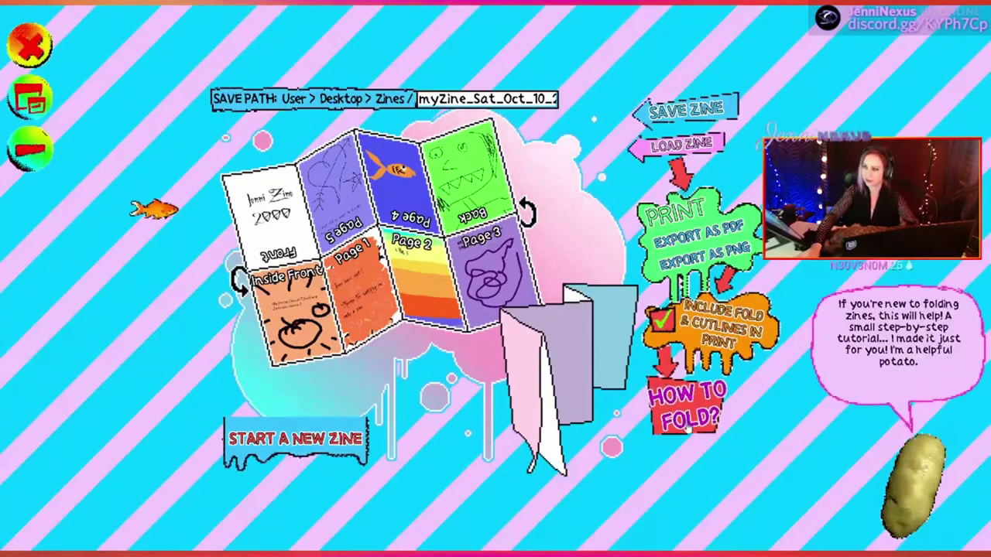